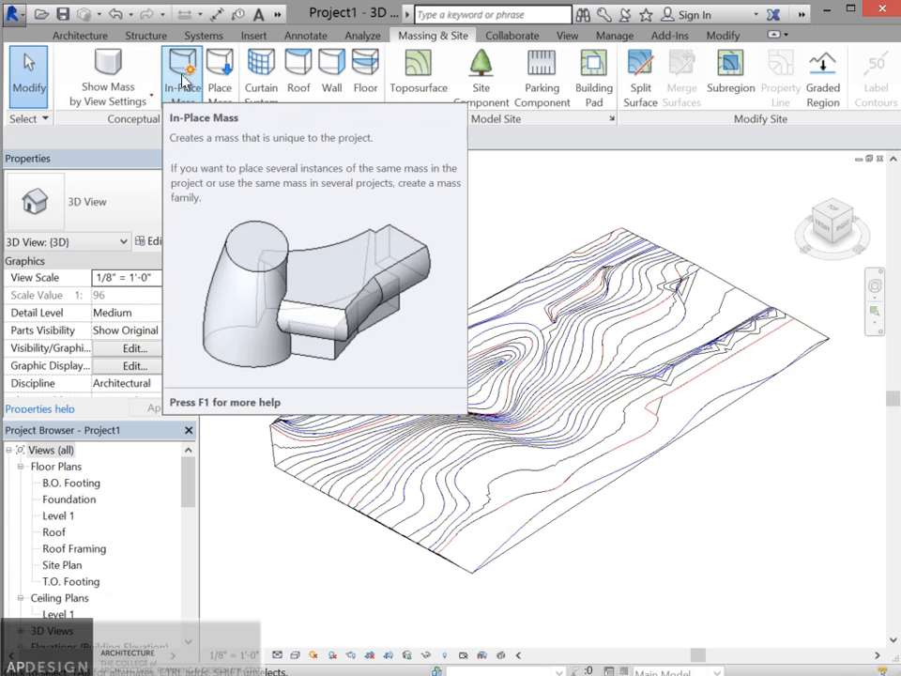
Start a new in-place mass named Roof
left_click(184, 82)
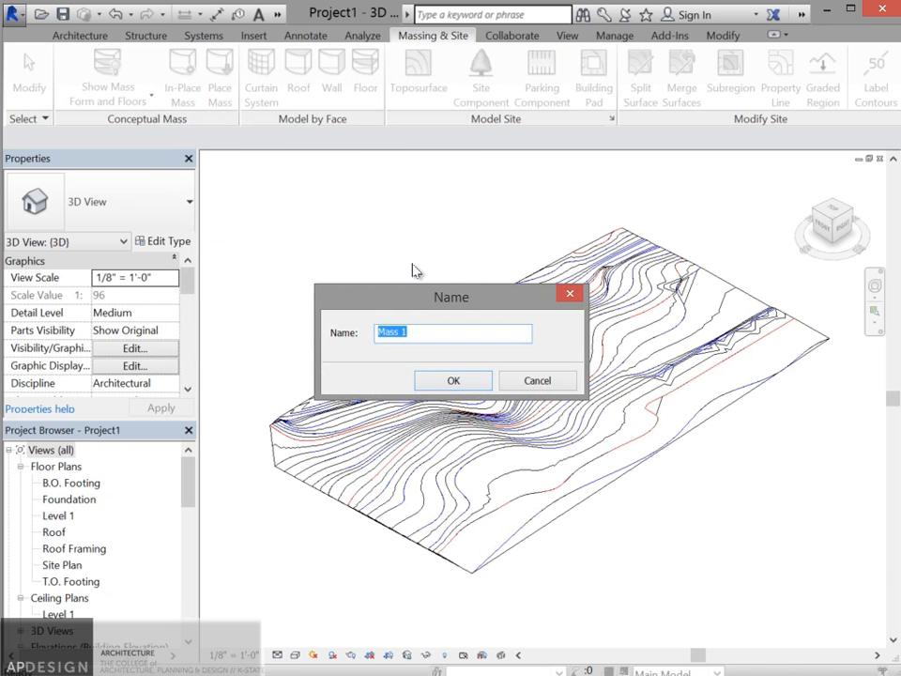
type("Roof")
left_click_drag(396, 294, 425, 248)
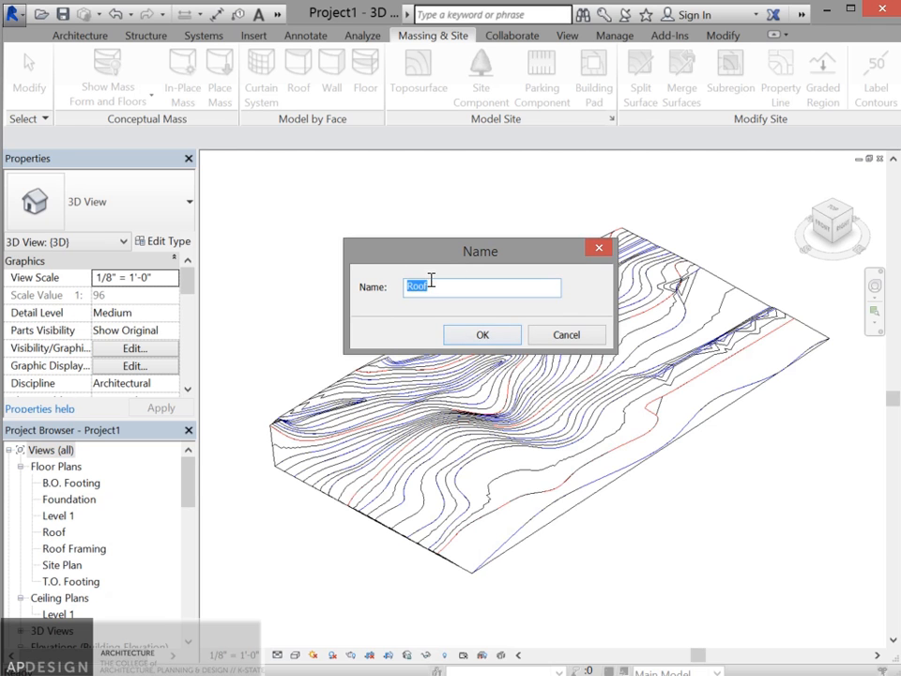
left_click(479, 334)
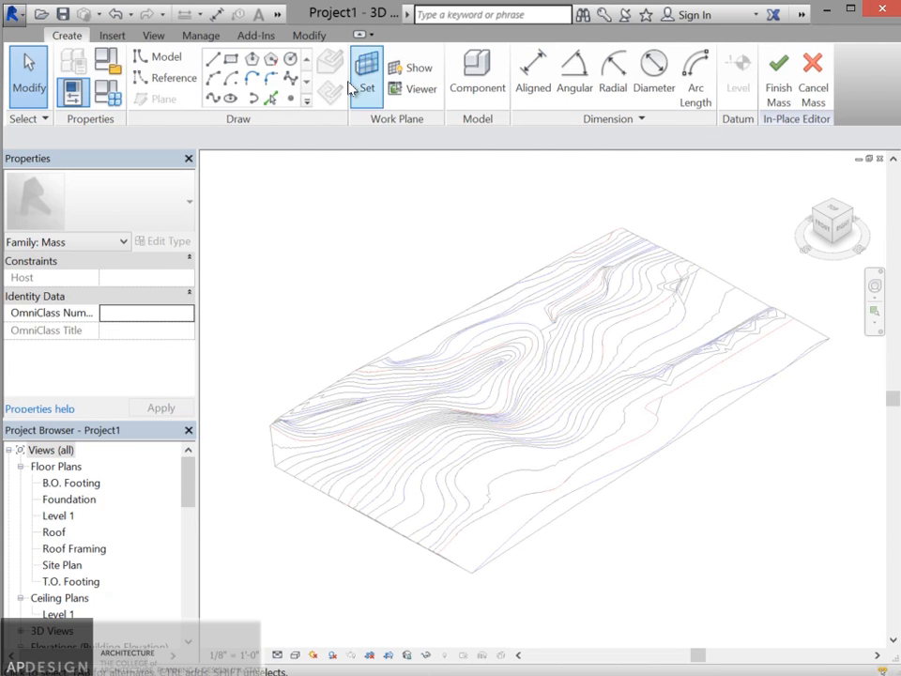
Link the roof DWG file into the mass with Auto - Origin to Origin positioning, placed at B.O. Footing
left_click(114, 36)
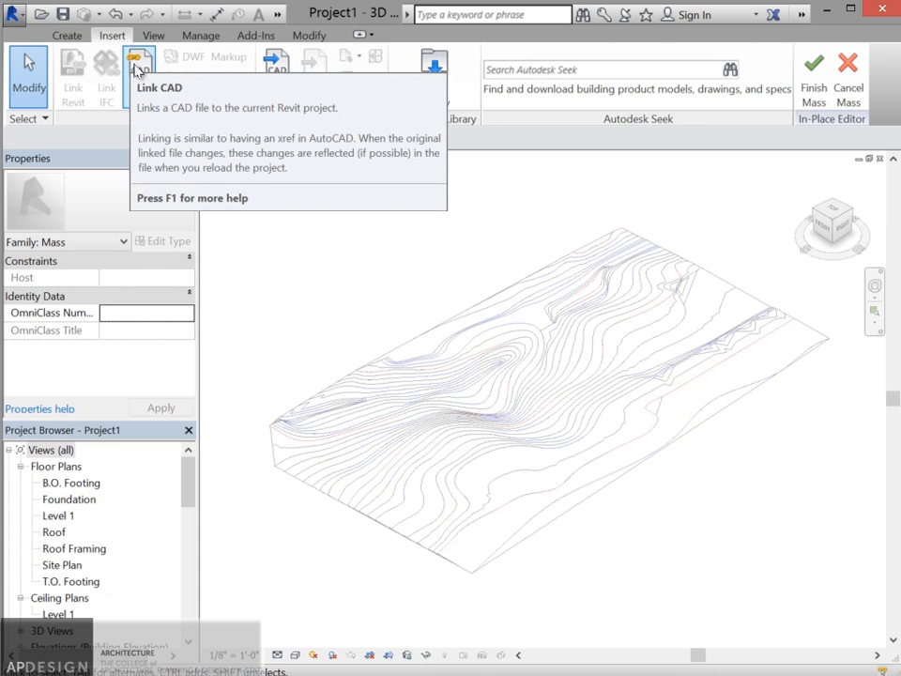
left_click(140, 74)
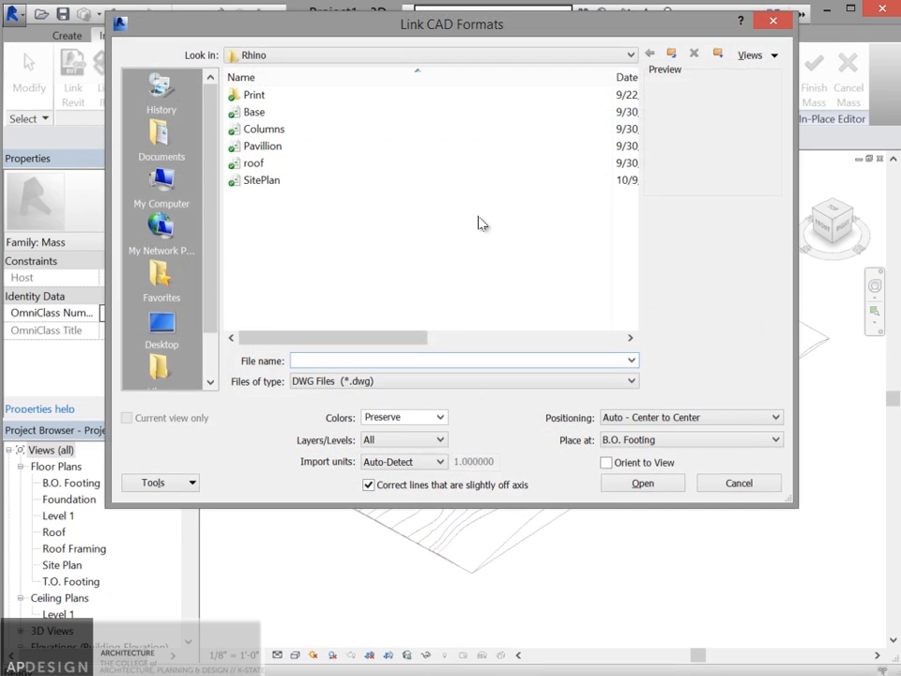
left_click(283, 164)
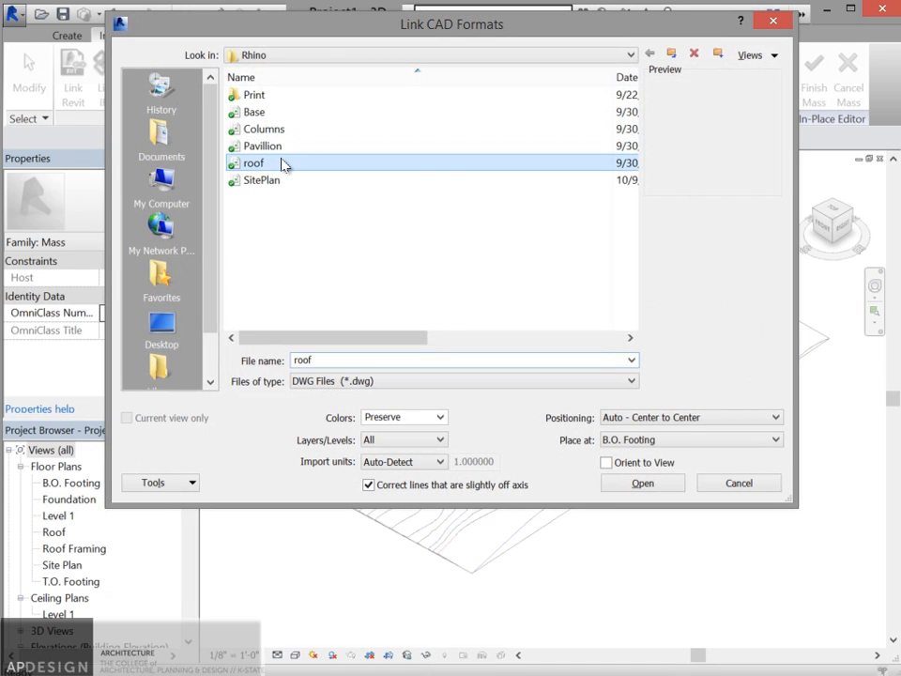
left_click(661, 422)
left_click(666, 445)
left_click(665, 440)
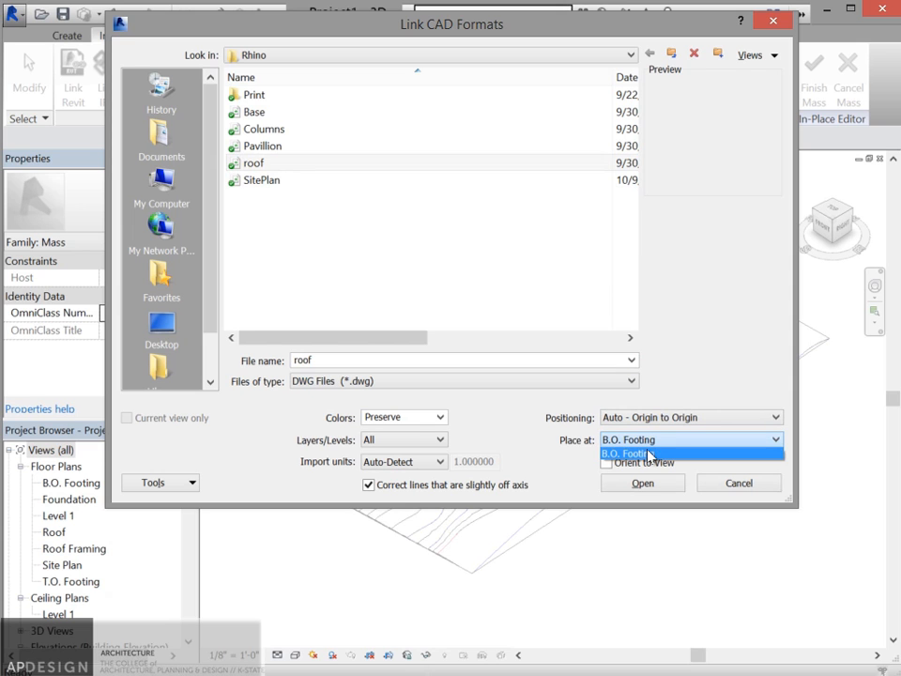
left_click(659, 455)
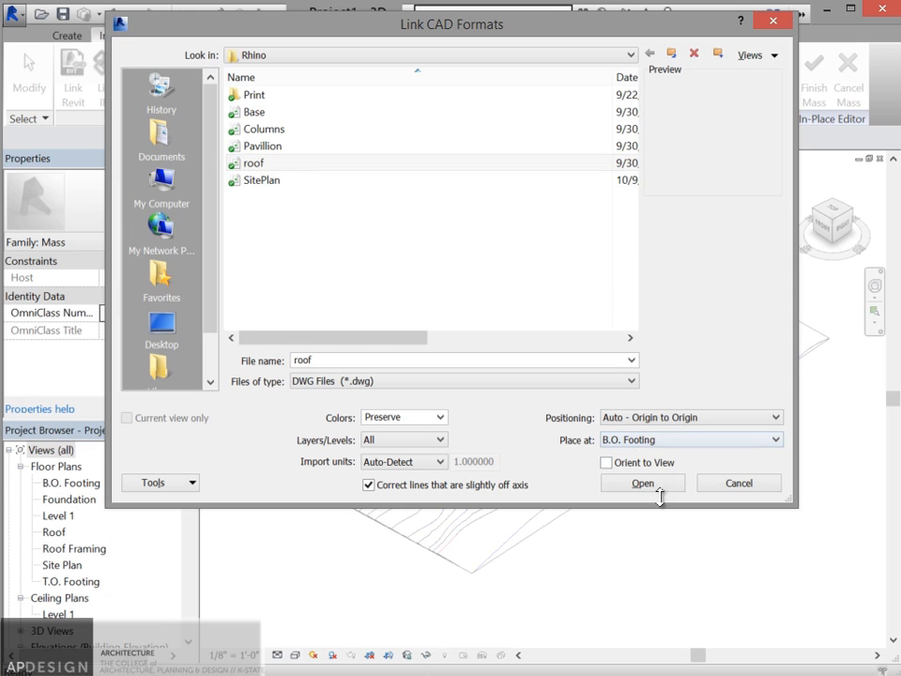
left_click(643, 483)
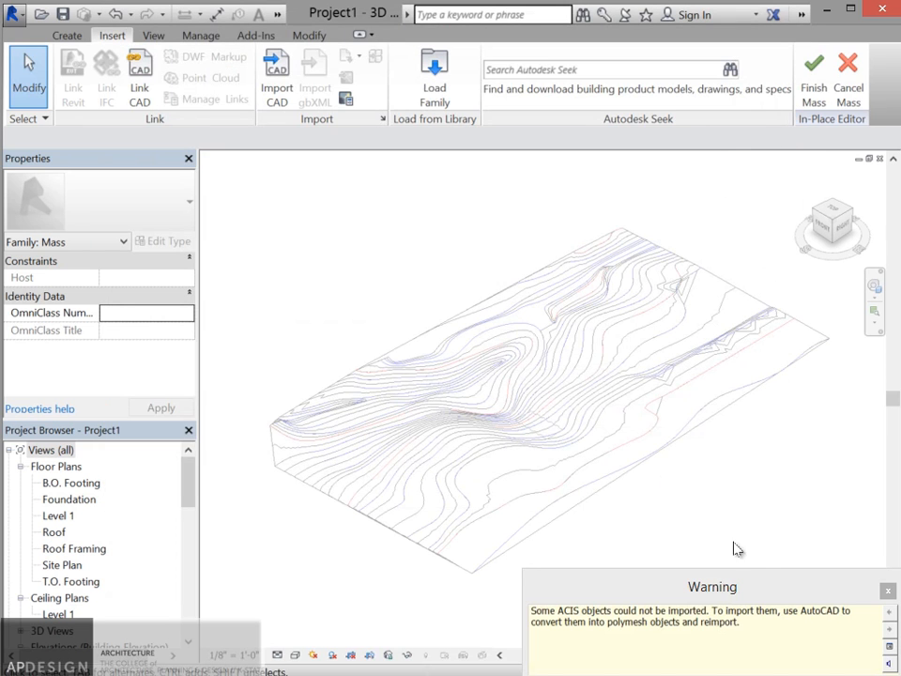
left_click_drag(797, 590, 617, 460)
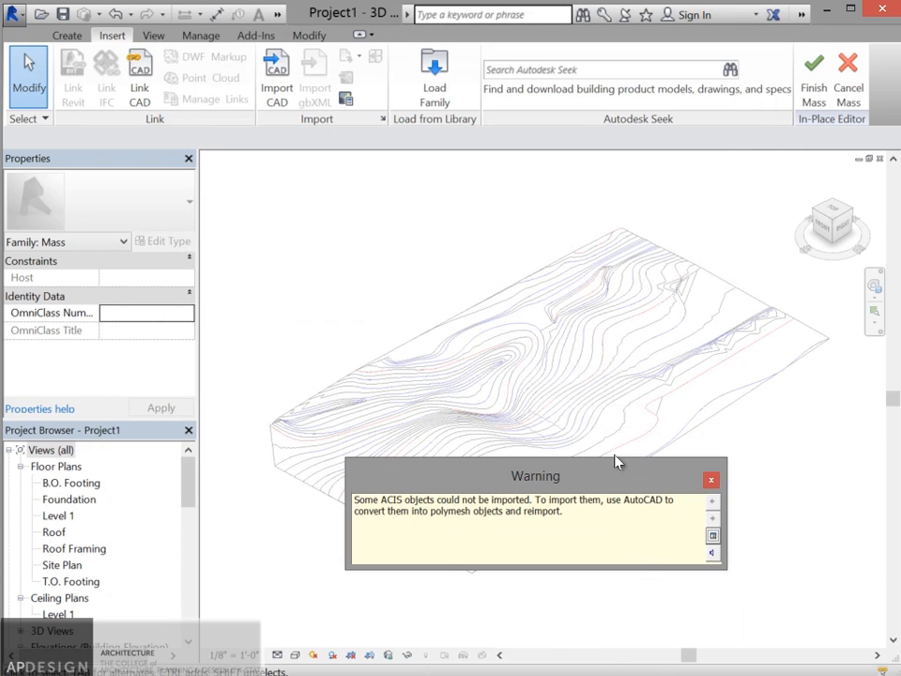
left_click(710, 481)
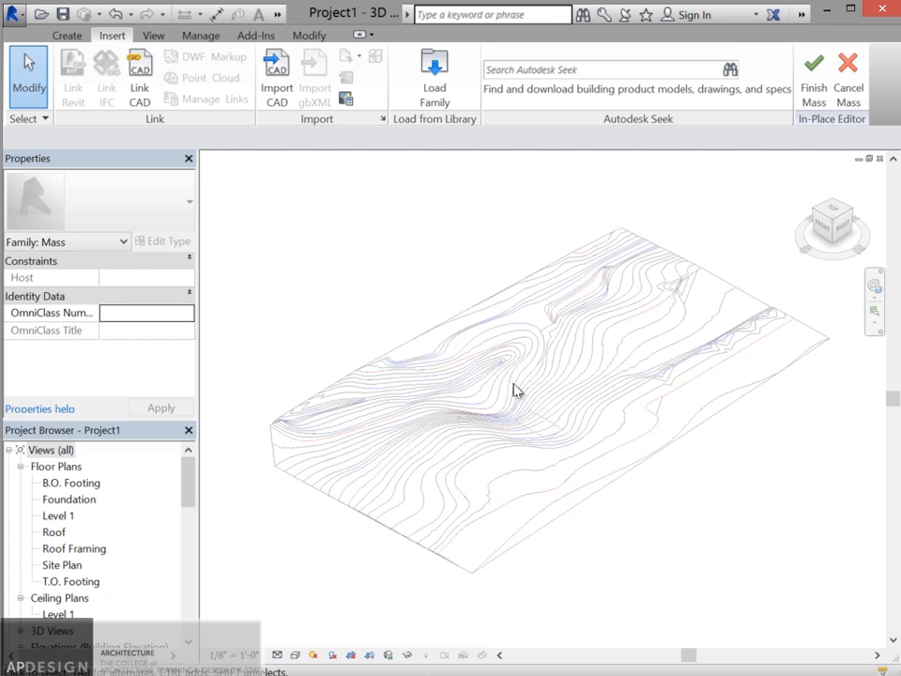
Set the base level of the linked roof.dwg to Level 1
left_click(541, 427)
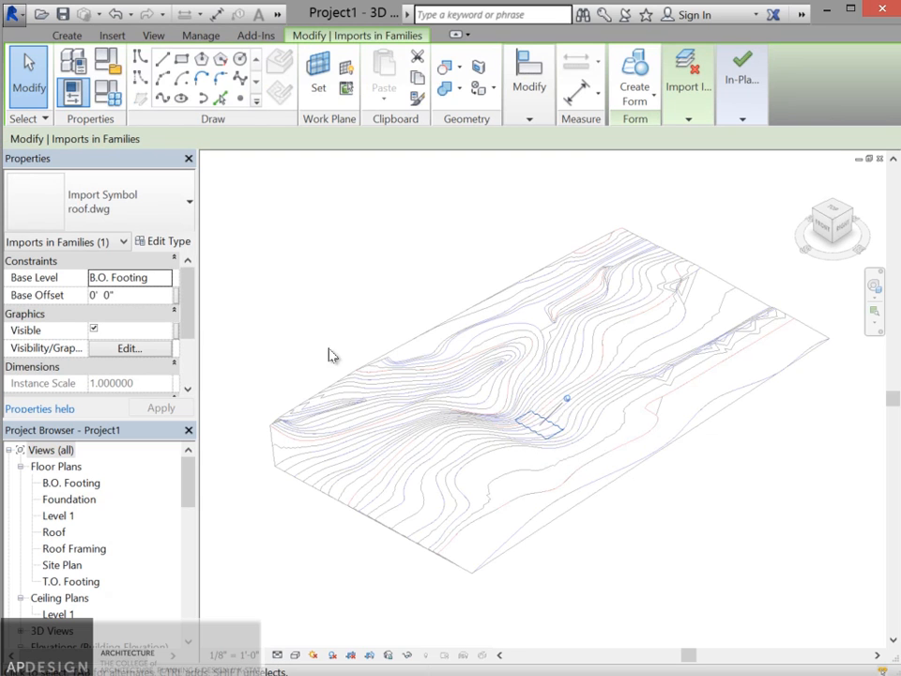
left_click(155, 276)
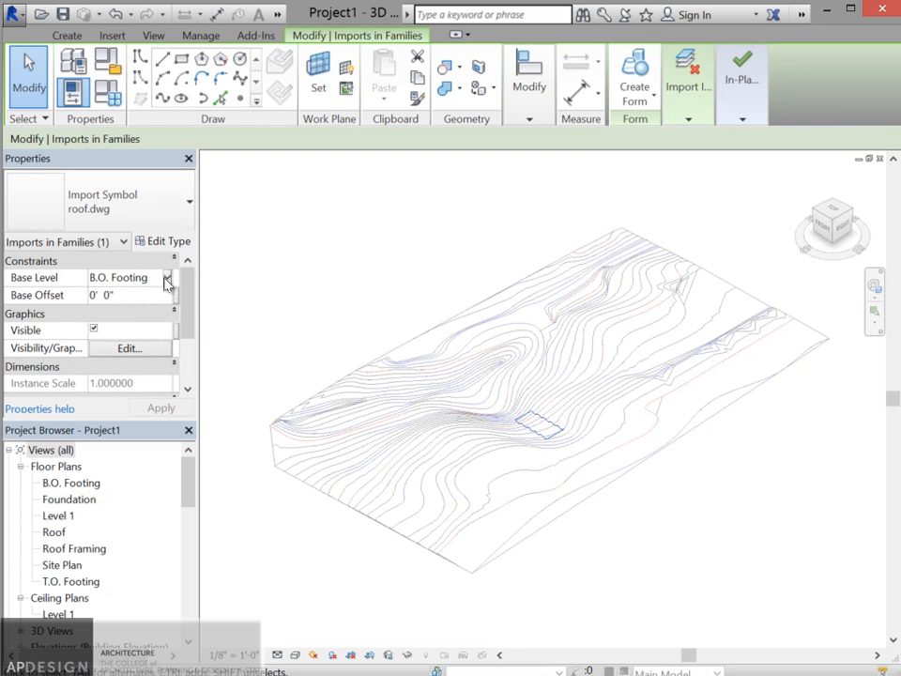
left_click(166, 280)
left_click(105, 325)
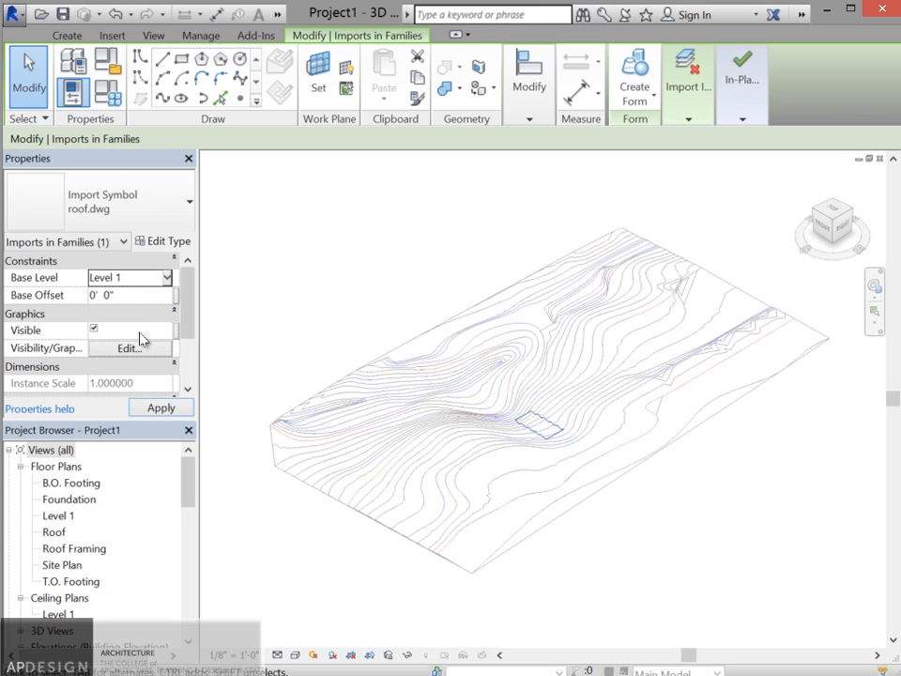
left_click(160, 409)
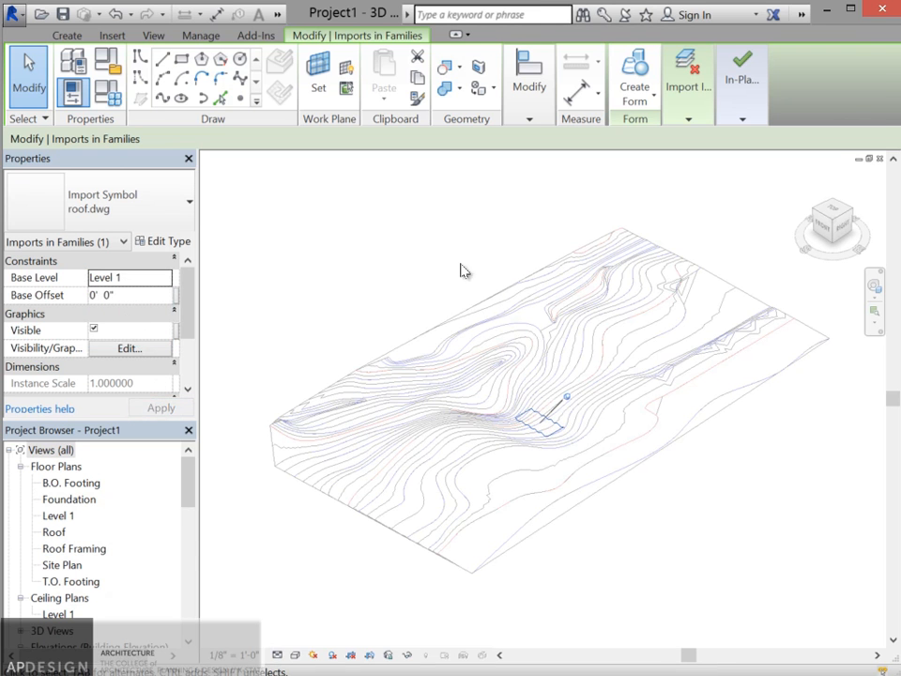
key("Escape")
Finish the Roof in-place mass and dismiss the resulting warning
scroll(512, 359, "up", 5)
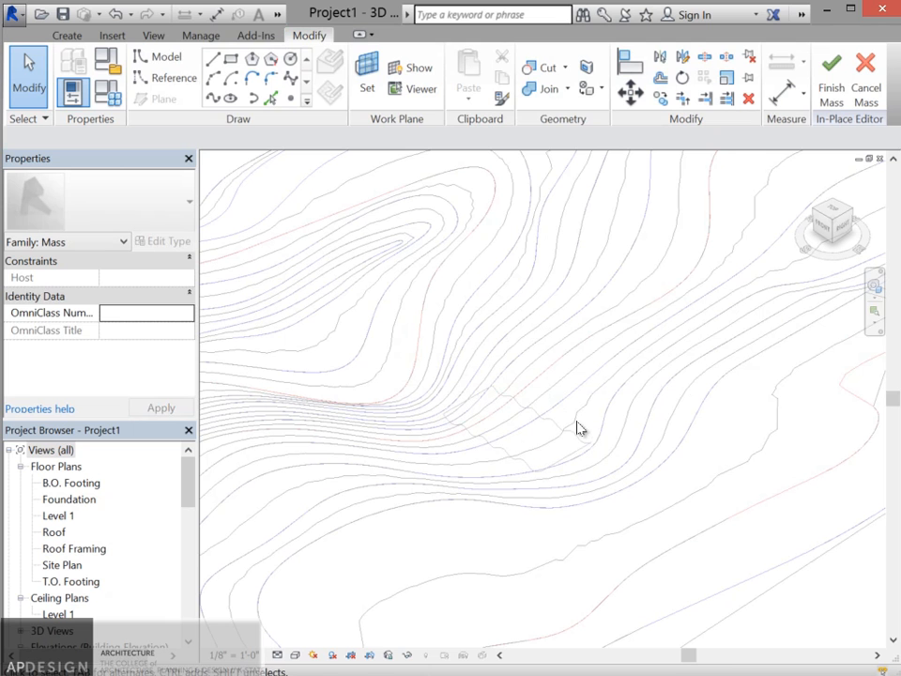
left_click(831, 98)
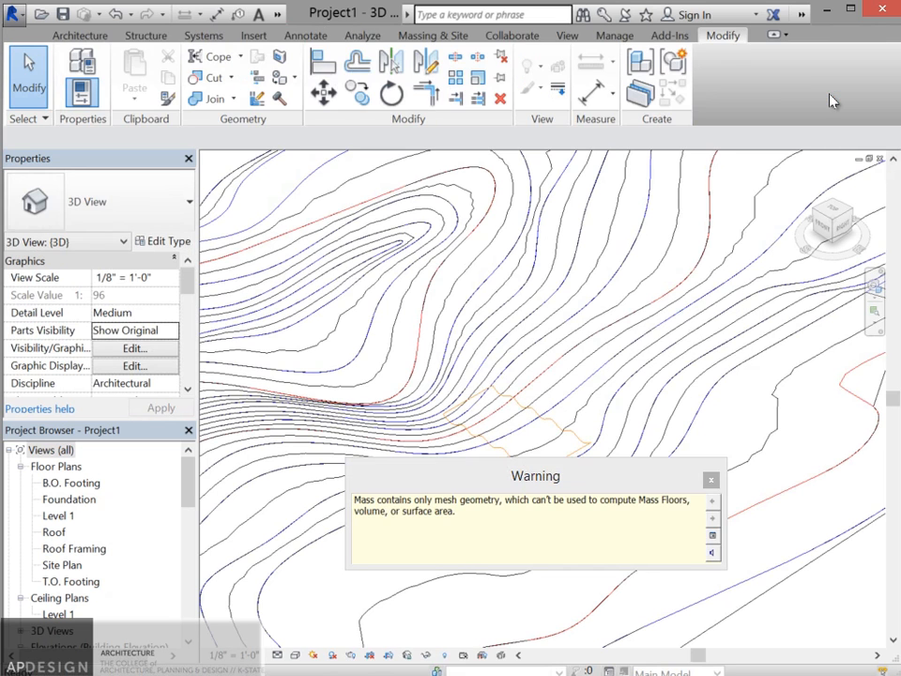
left_click(756, 195)
left_click(696, 242)
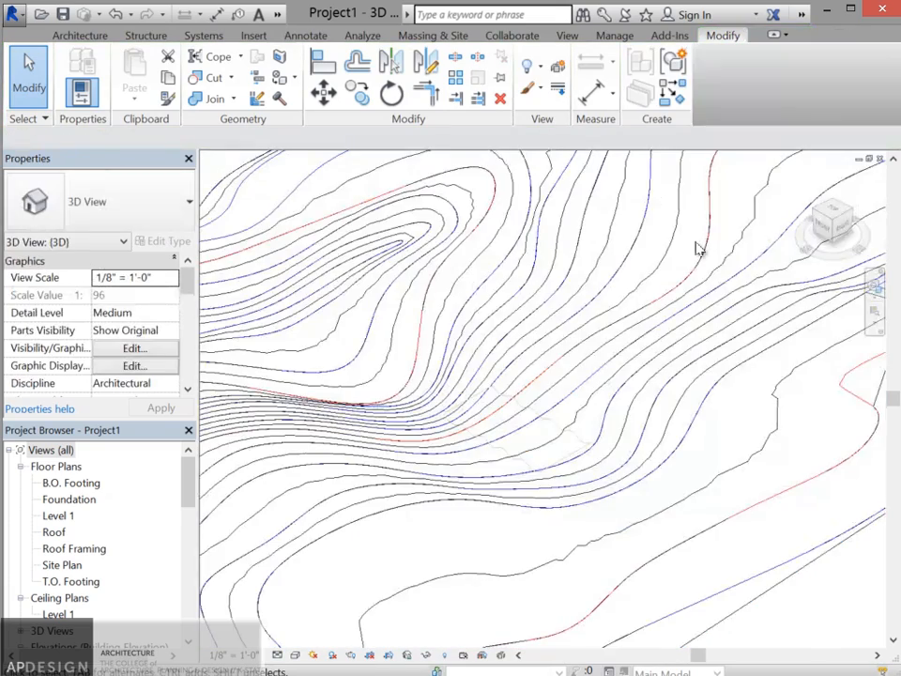
Examine from several angles how the linked roof geometry sits relative to the site topography
scroll(706, 250, "down", 3)
scroll(662, 314, "up", 6)
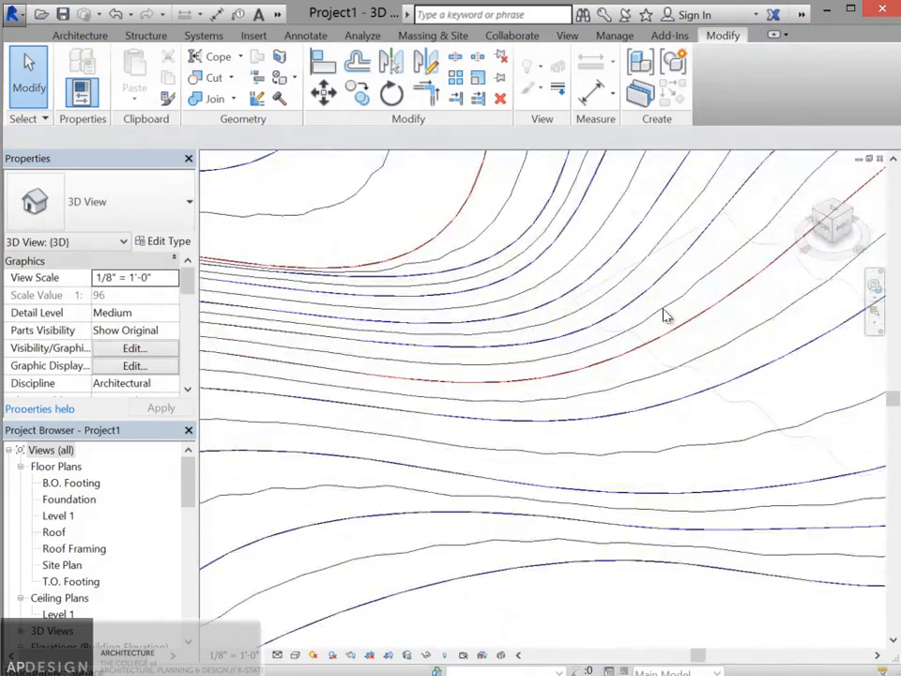
middle_click_drag(662, 314, 679, 264, "shift")
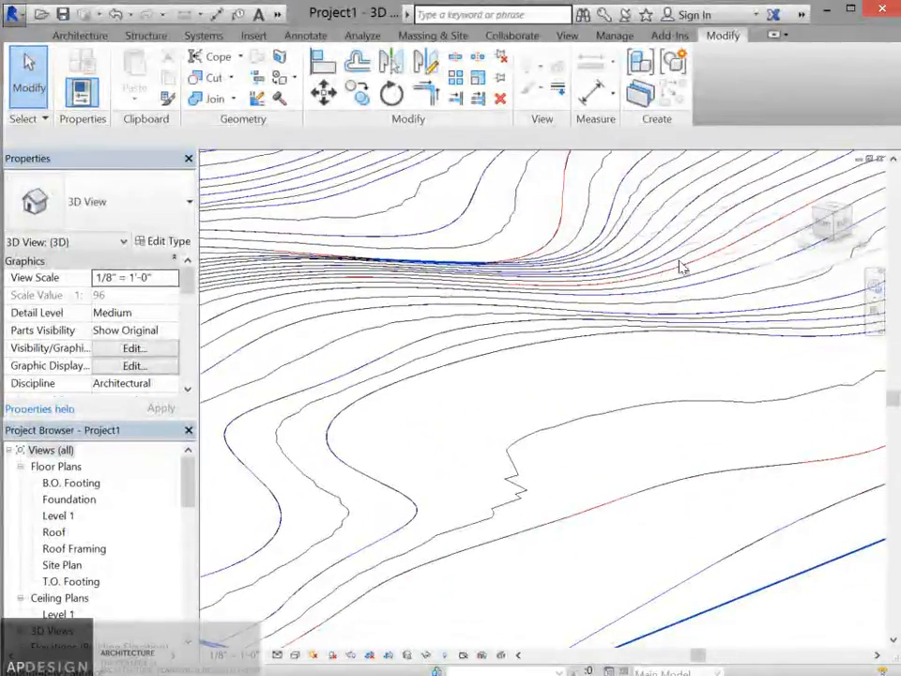
left_click(679, 259)
scroll(679, 260, "down", 5)
scroll(736, 266, "up", 4)
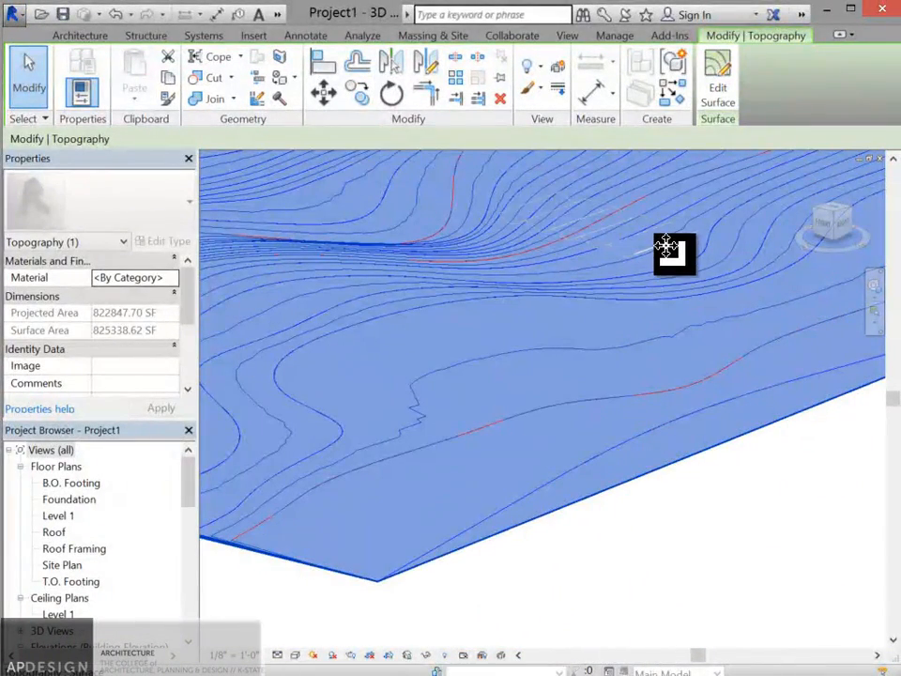
scroll(685, 297, "up", 3)
middle_click_drag(680, 268, 689, 377, "shift")
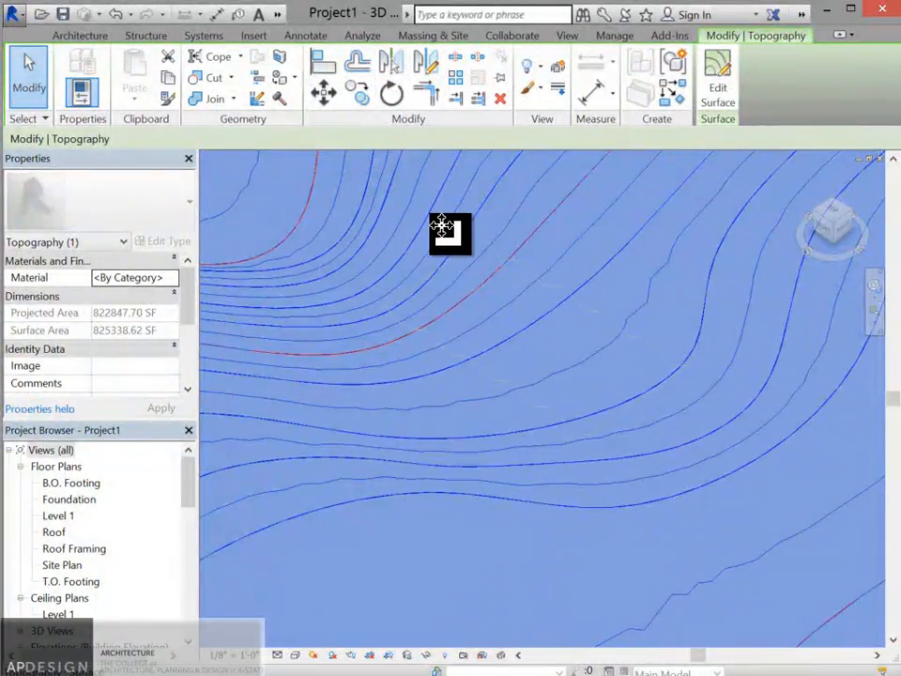
key("Escape")
scroll(444, 230, "down", 4)
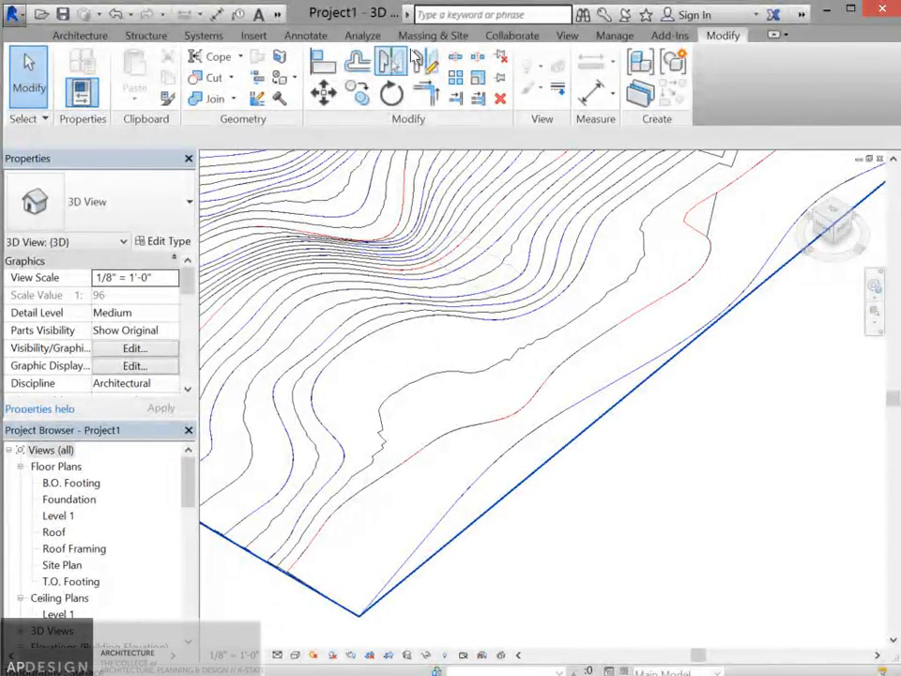
Start a new in-place mass named Exhibition
left_click(455, 38)
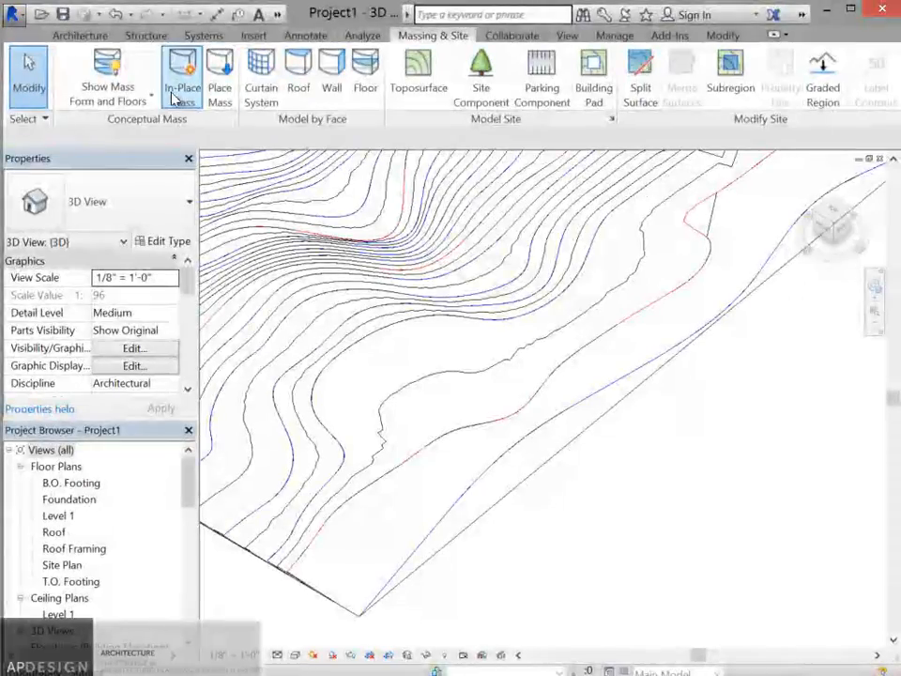
left_click(176, 84)
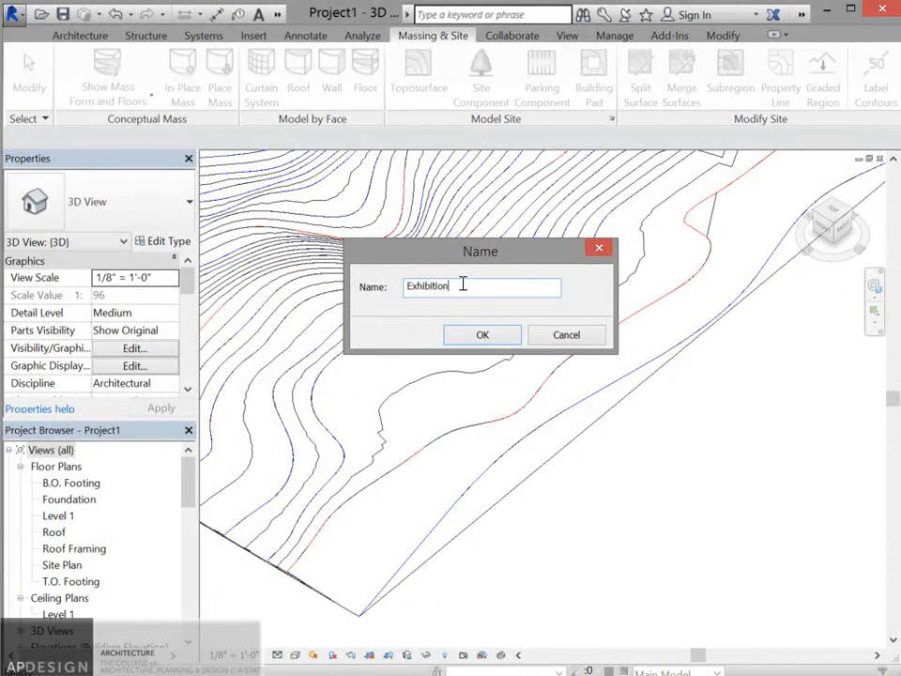
type("Exhibition")
left_click(478, 335)
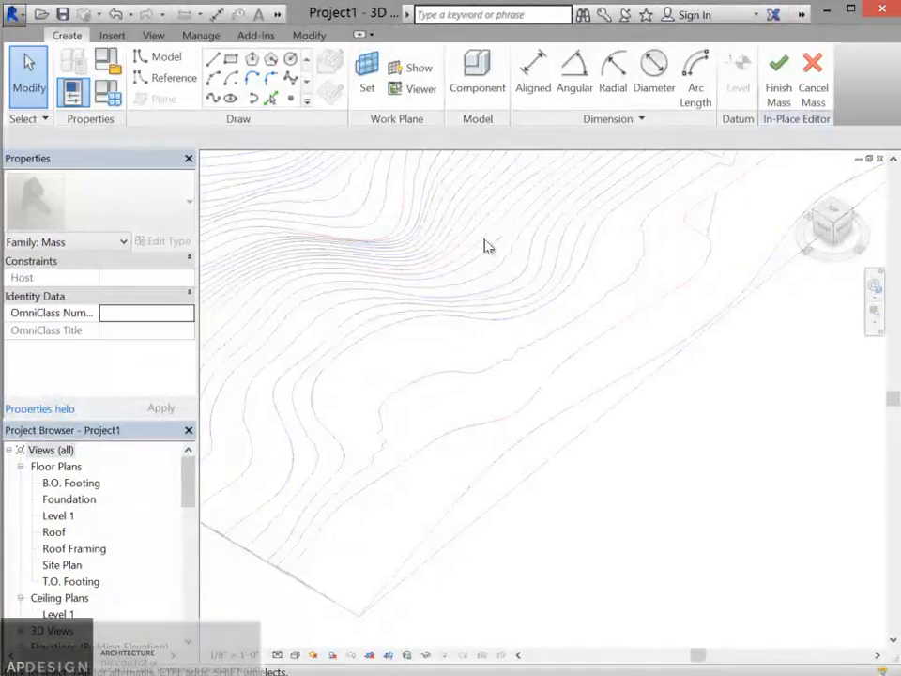
Link the ExhibitionSpace file into the mass using the ACIS SAT file type
left_click(111, 35)
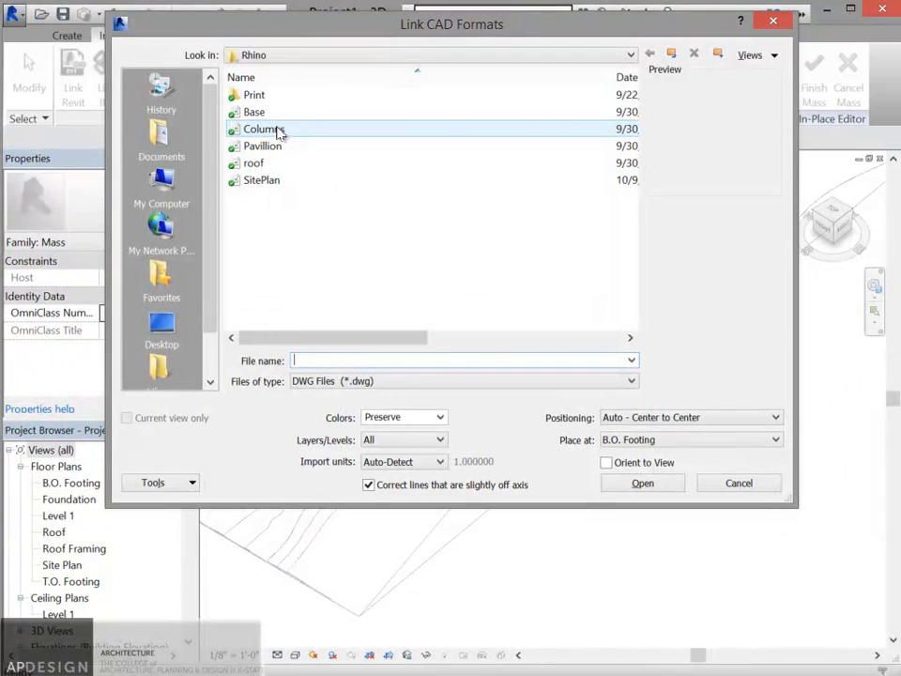
left_click(364, 381)
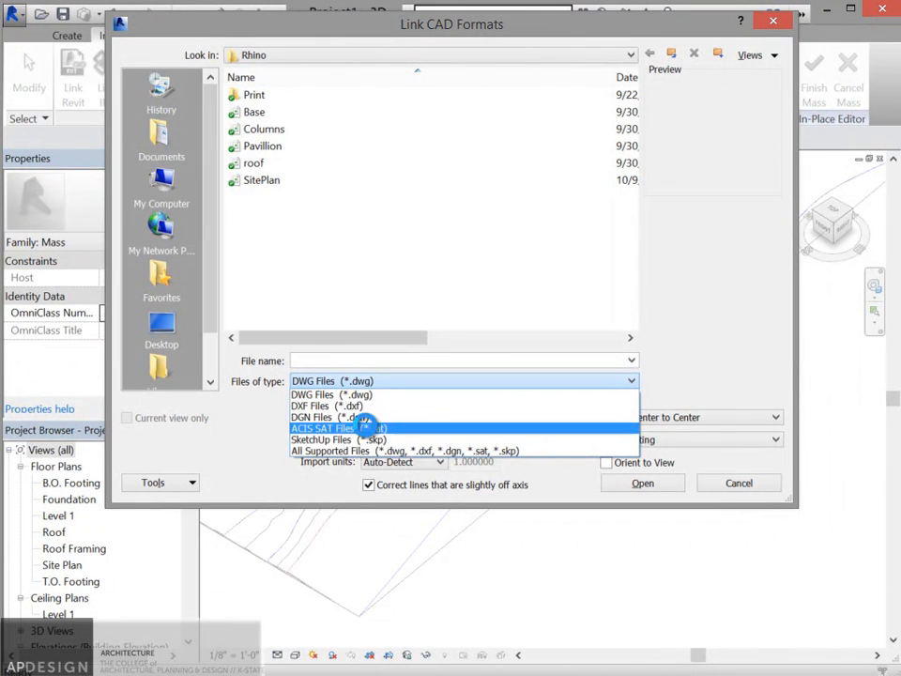
left_click(364, 428)
left_click(266, 132)
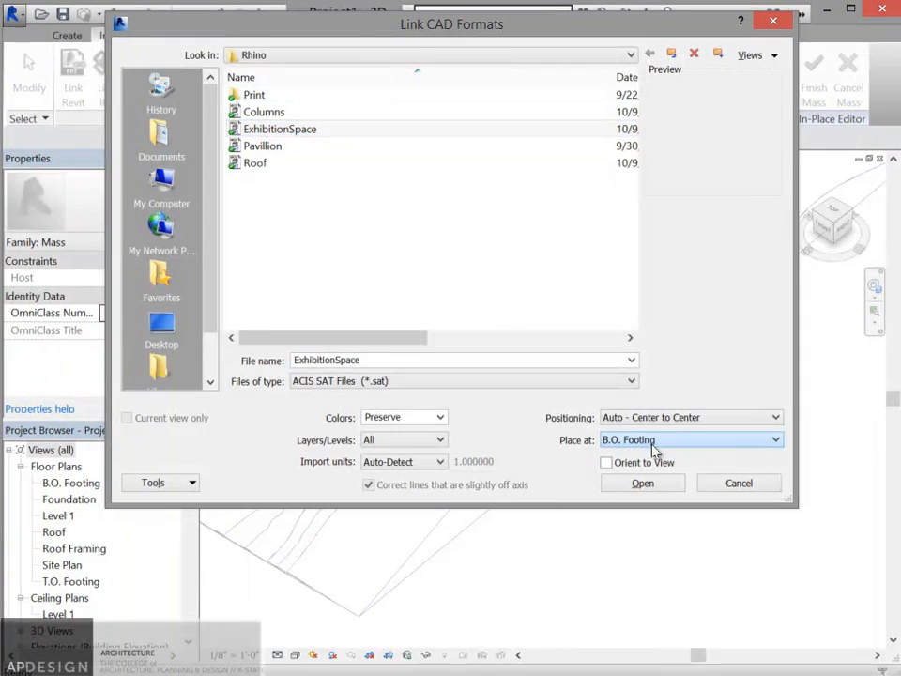
left_click(644, 487)
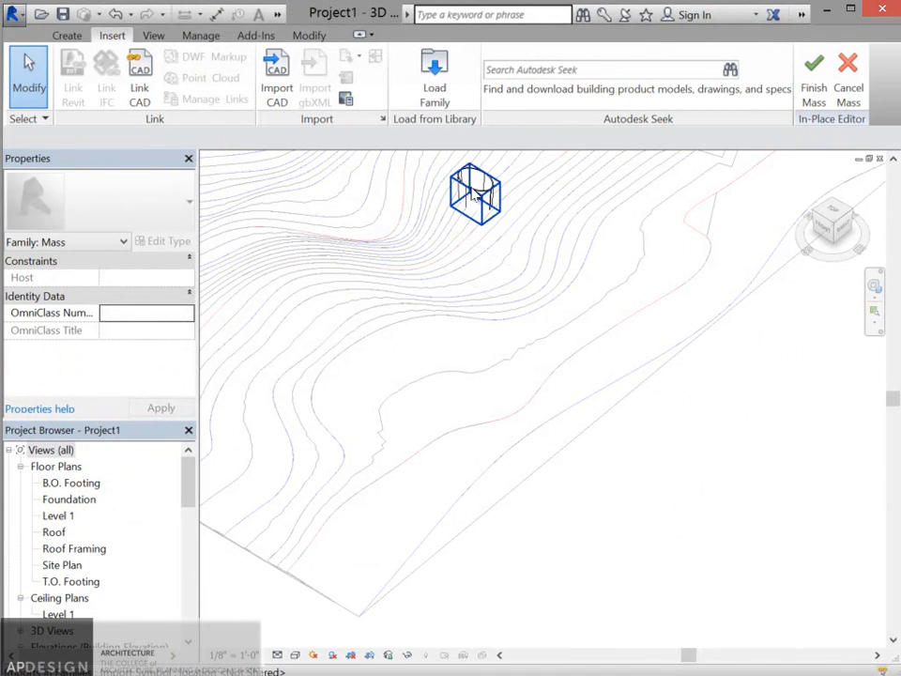
Set the base level of the linked ExhibitionSpace.sat to Level 1 and finish the Exhibition mass
left_click(469, 192)
left_click(166, 278)
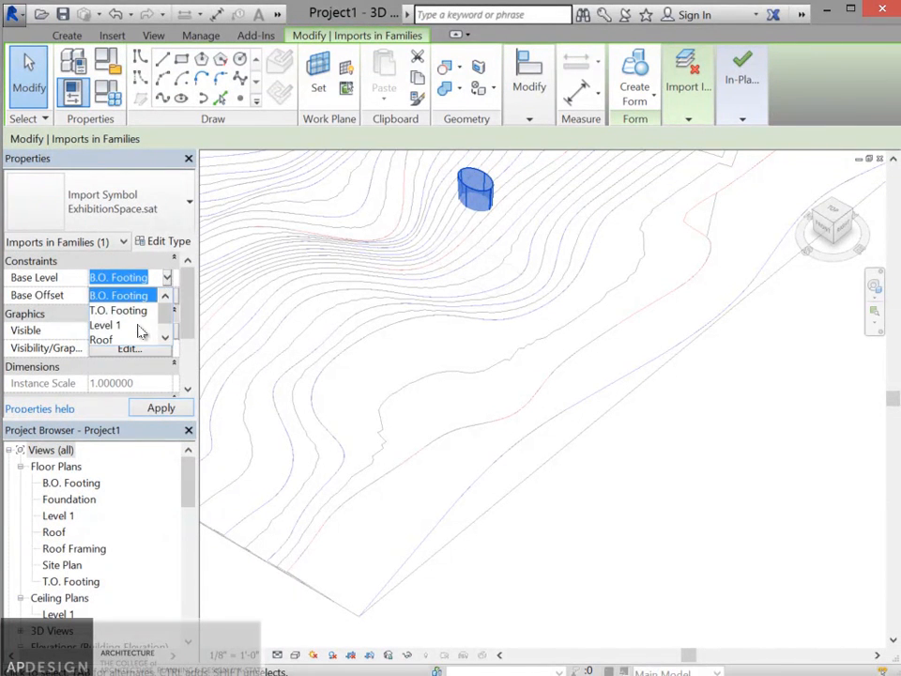
left_click(151, 324)
left_click(169, 408)
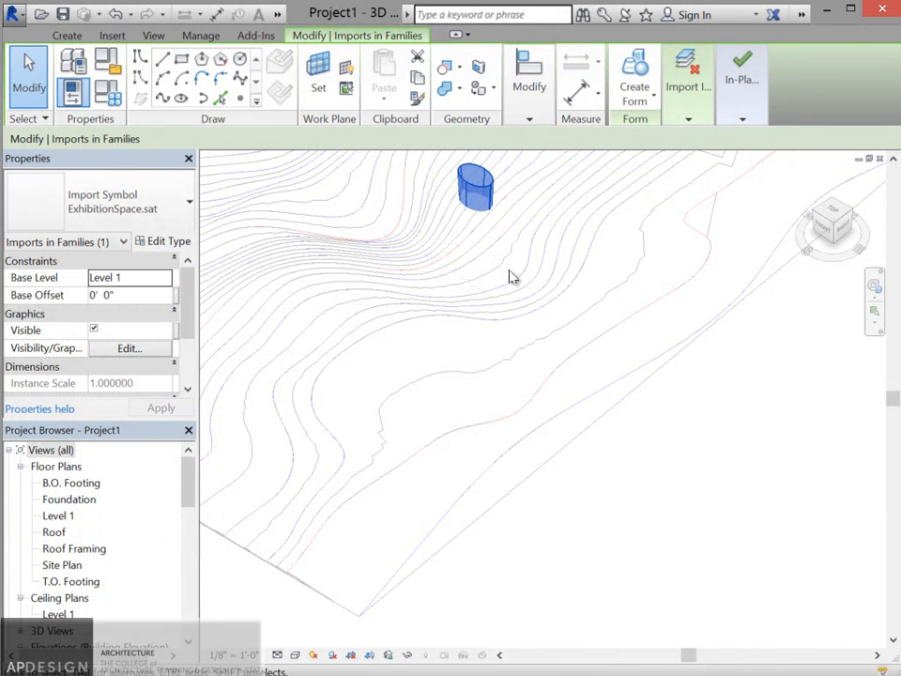
left_click(516, 272)
left_click(831, 103)
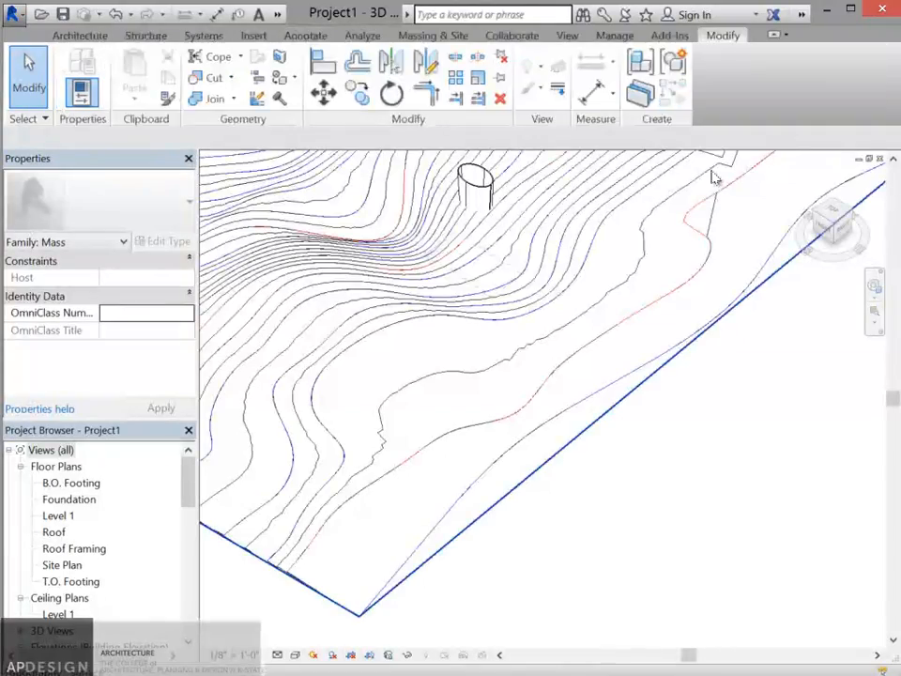
Delete the Roof mass that was made from the linked DWG file
left_click(514, 270)
key("Delete")
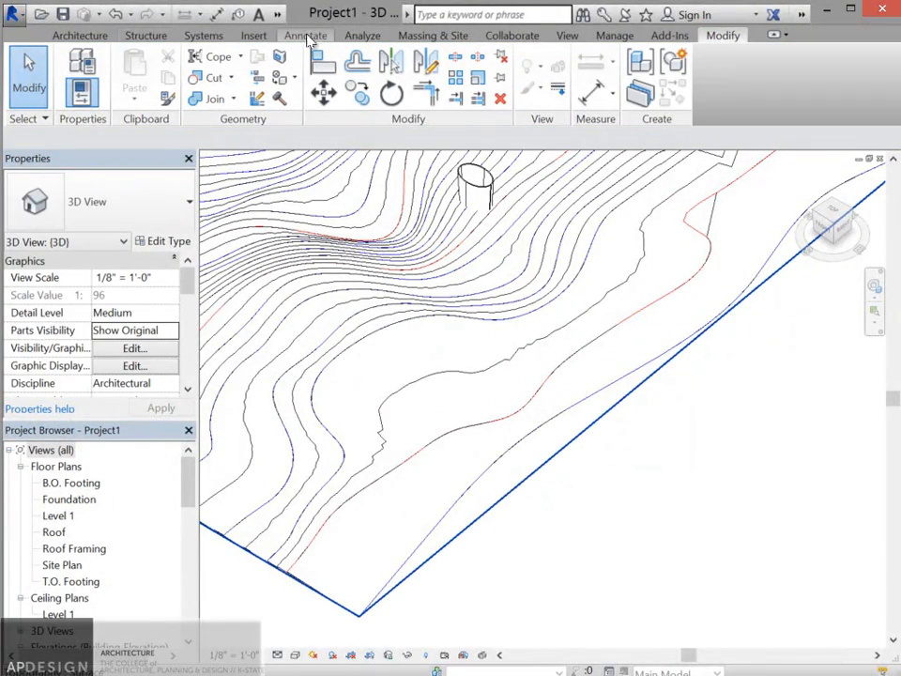
Start a new in-place mass named Roof
left_click(427, 34)
left_click(183, 75)
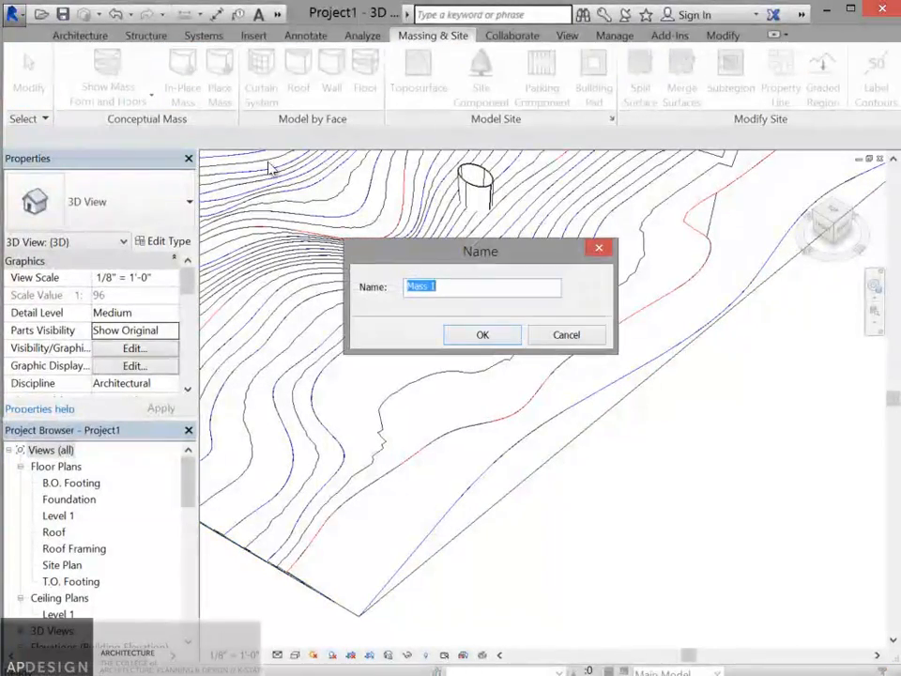
type("Roof")
key("Return")
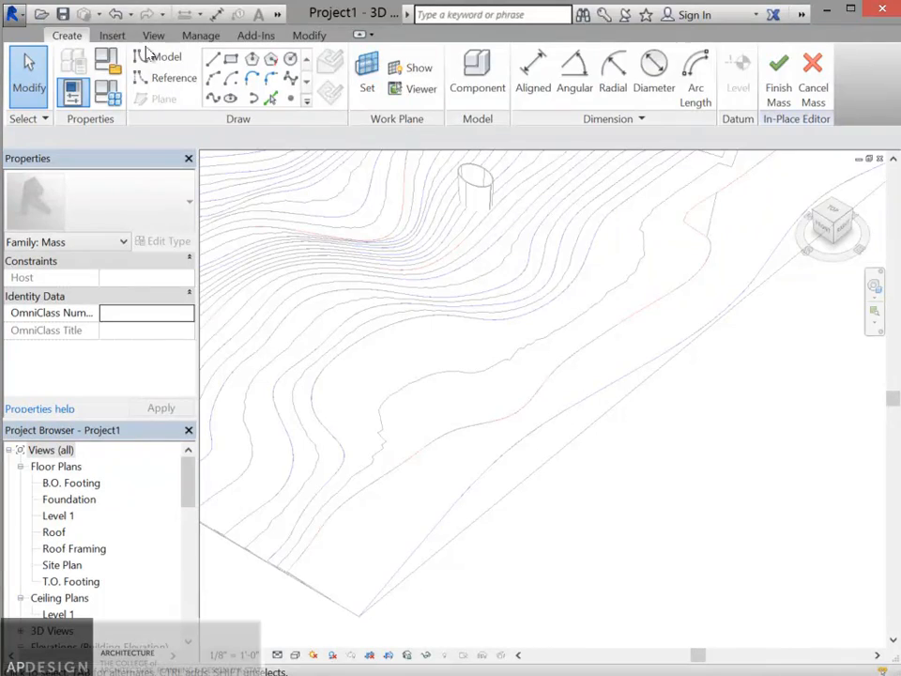
Link the Roof SAT file into the mass with Auto - Origin to Origin positioning
left_click(111, 35)
left_click(138, 86)
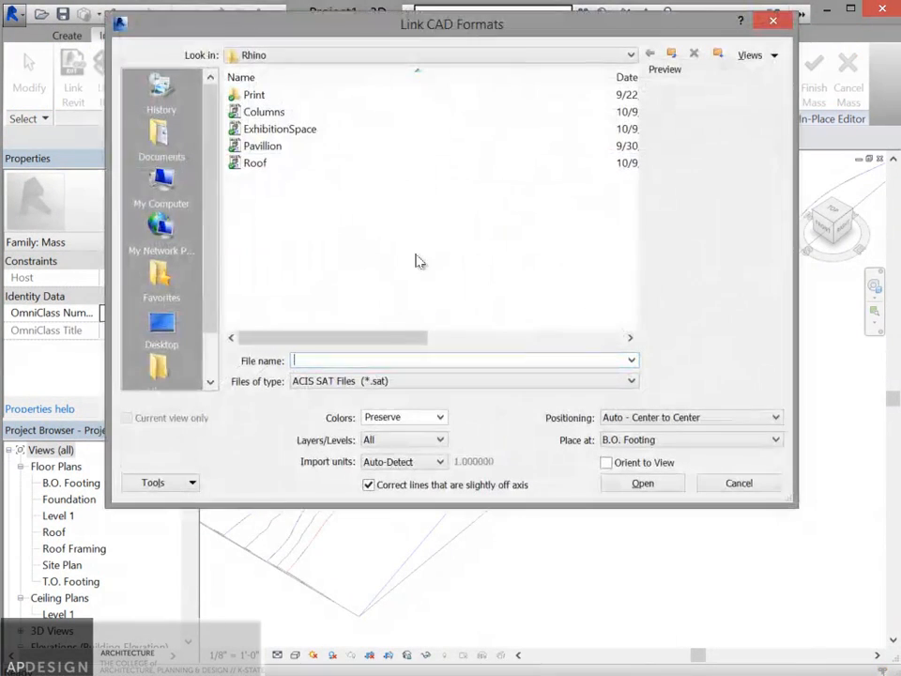
left_click(267, 163)
left_click(685, 416)
left_click(695, 329)
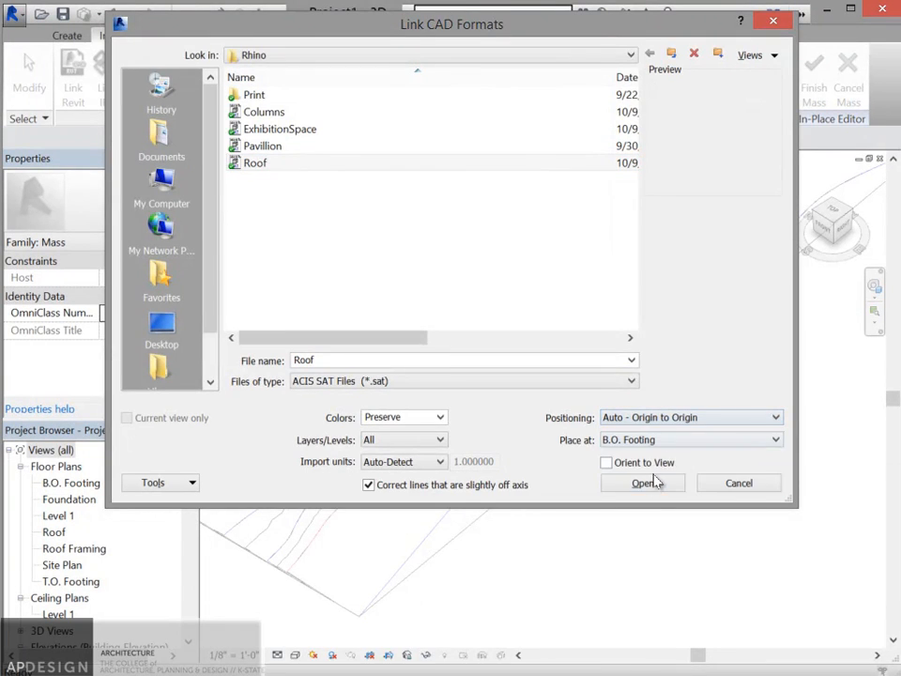
left_click(650, 481)
Set the base level of the linked Roof.sat to Level 1 and finish the Roof mass
left_click(437, 235)
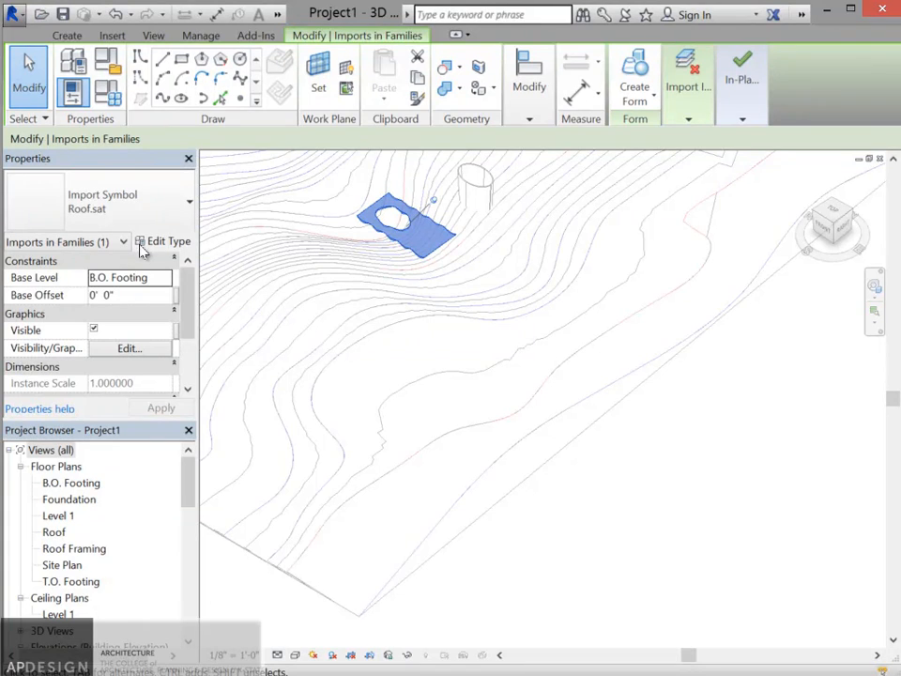
left_click(167, 276)
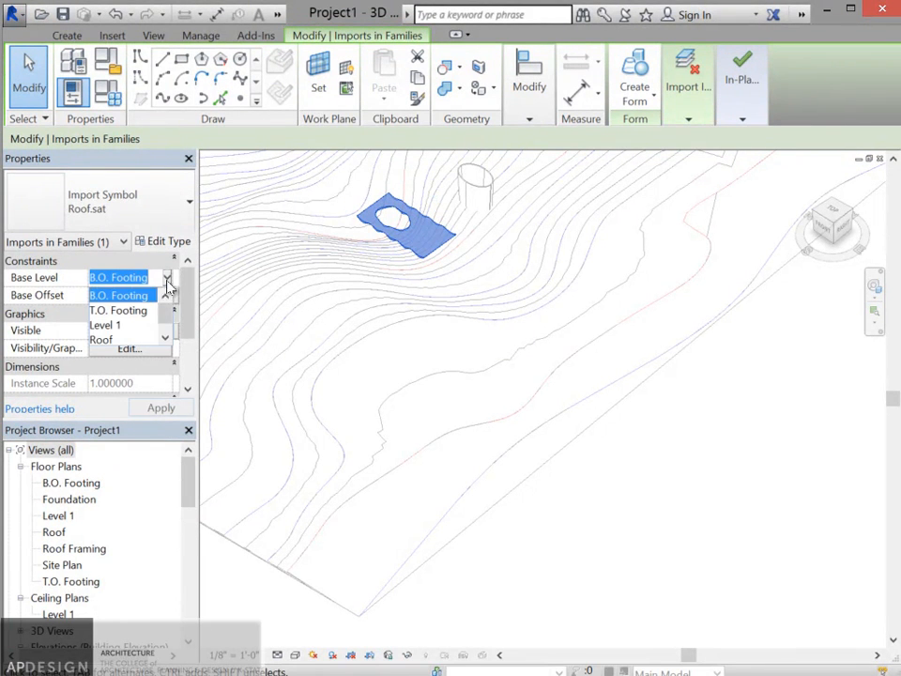
left_click(150, 324)
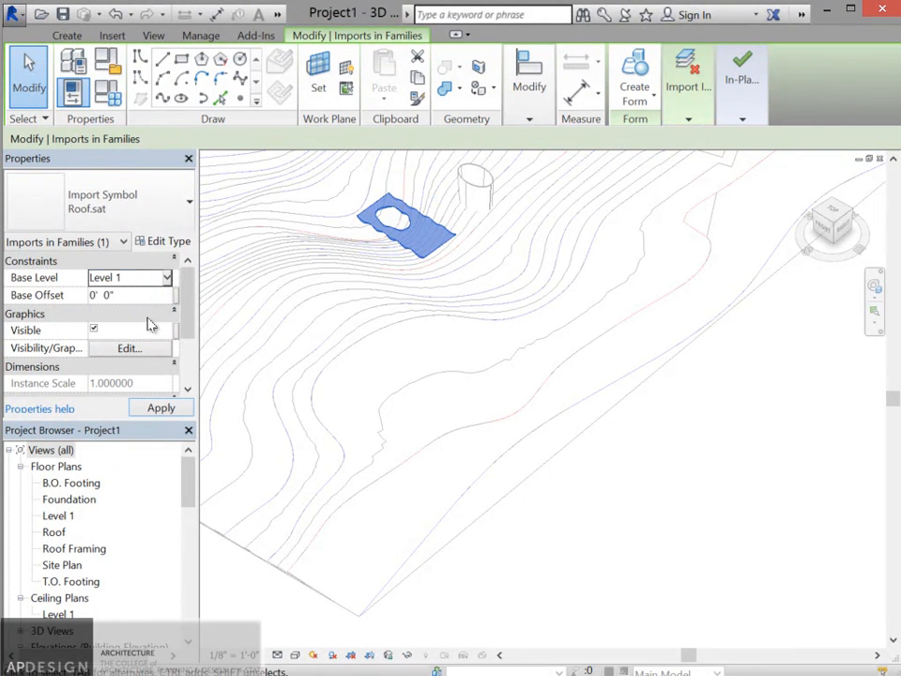
left_click(160, 408)
left_click(488, 194)
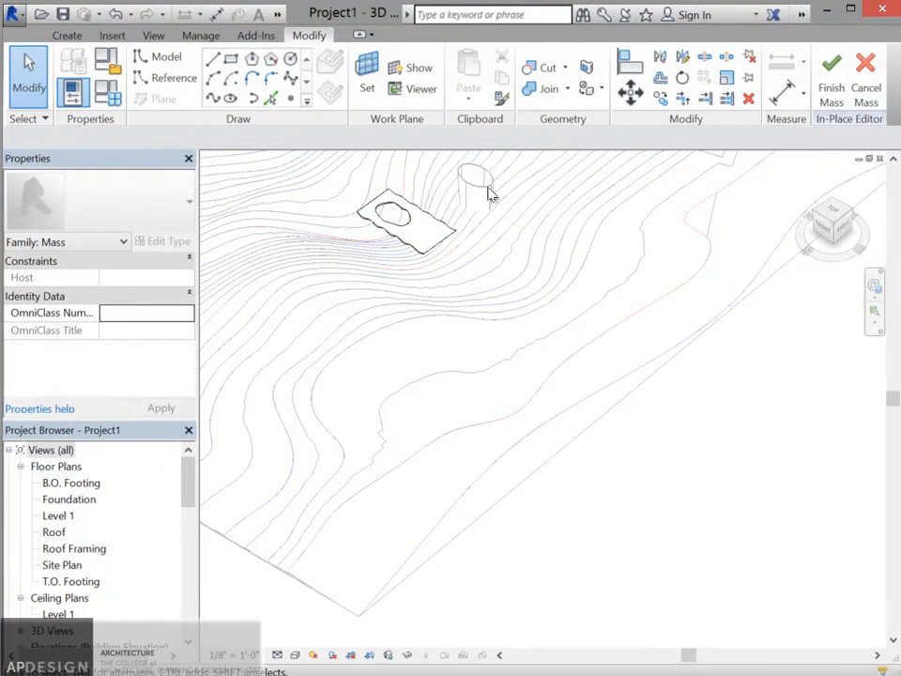
left_click(830, 82)
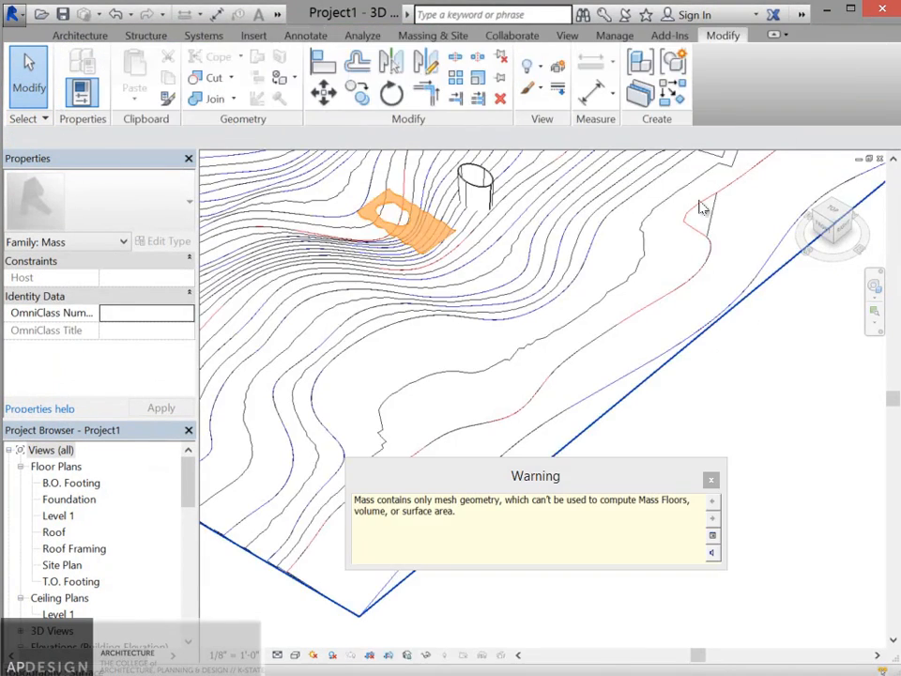
left_click(504, 350)
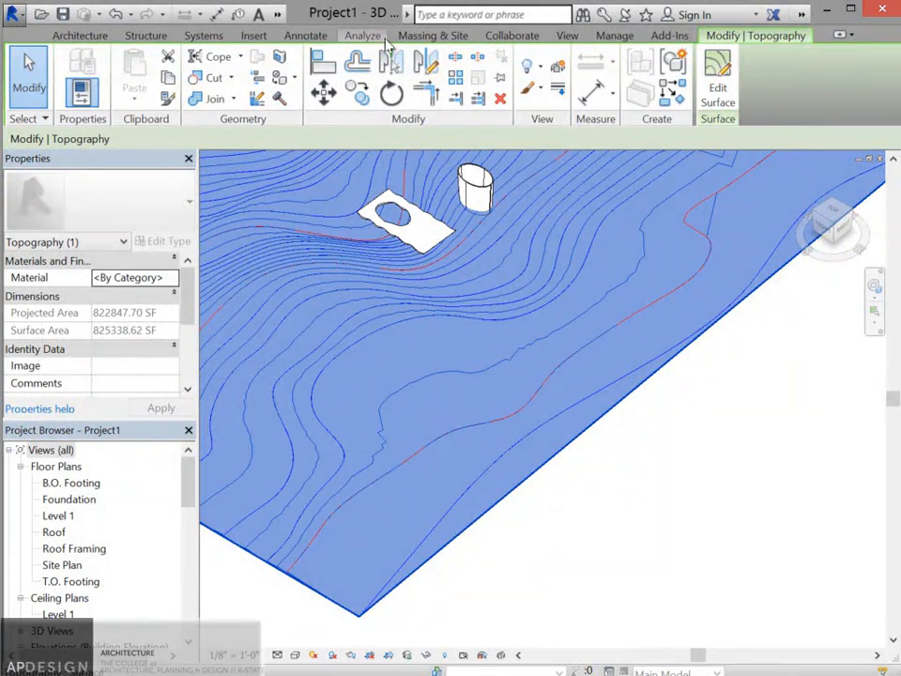
Start a new in-place mass named Columns
left_click(432, 35)
left_click(181, 77)
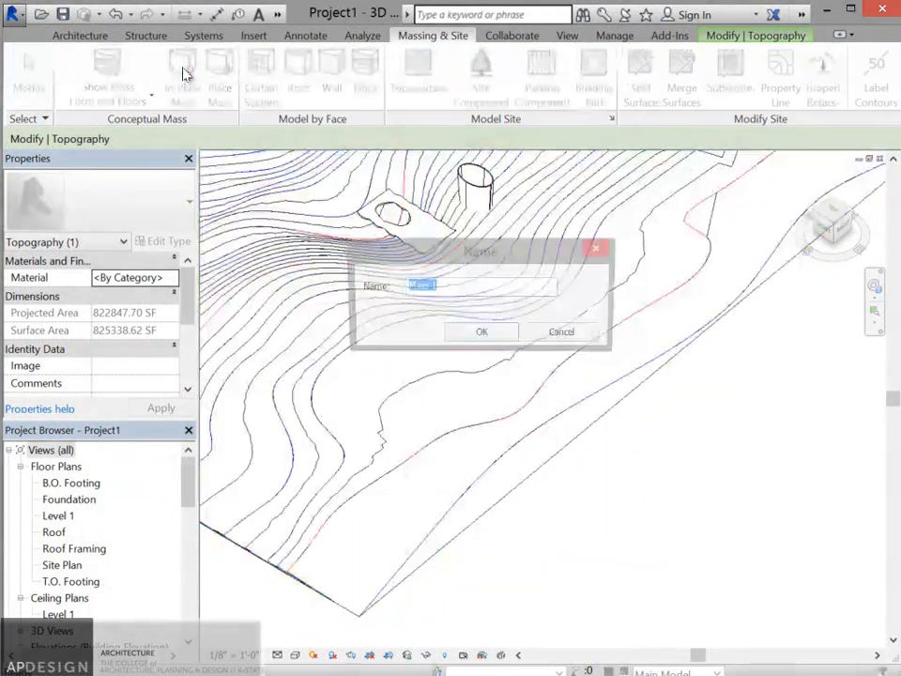
type("Exh")
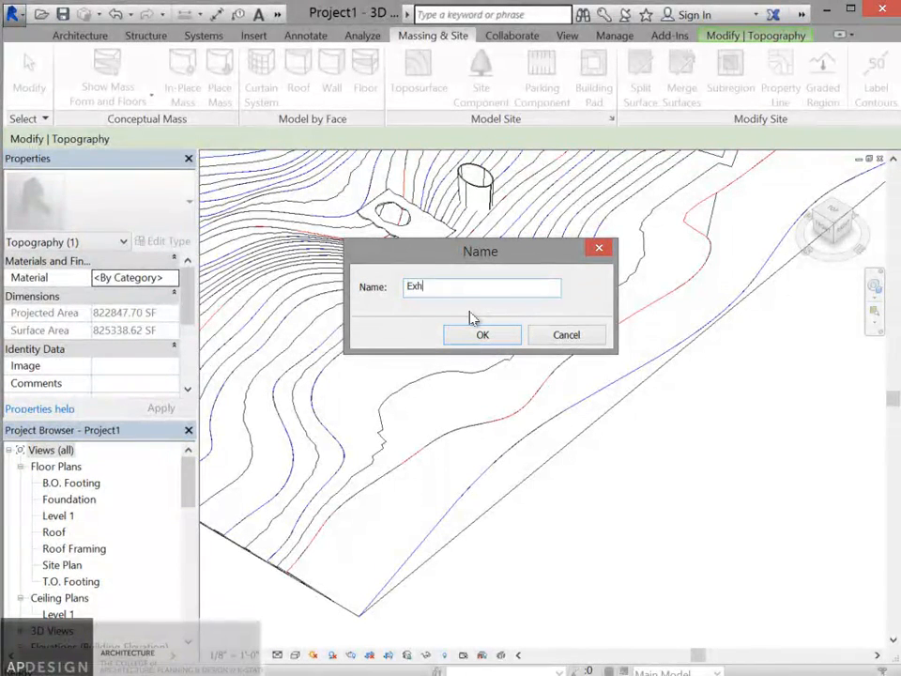
key("BackSpace")
key("BackSpace")
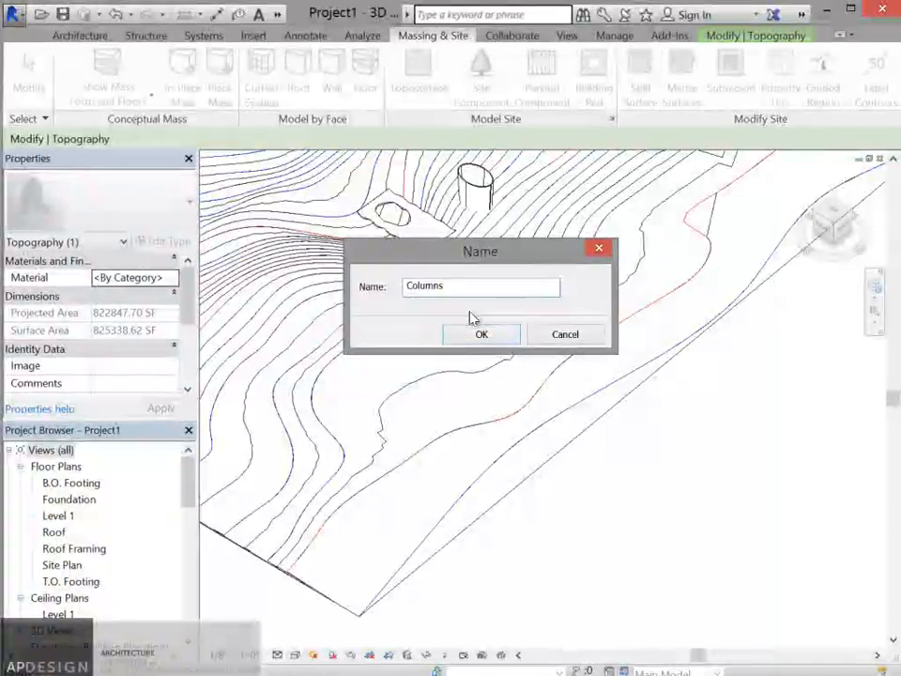
key("Return")
Link the Columns SAT file into the mass with Auto - Origin to Origin positioning
left_click(110, 36)
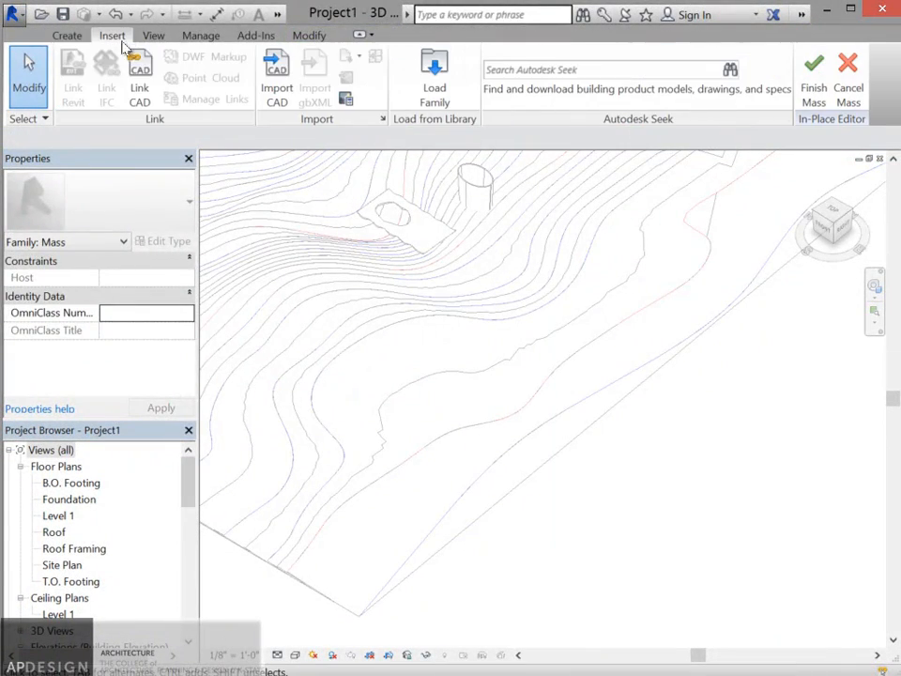
left_click(140, 80)
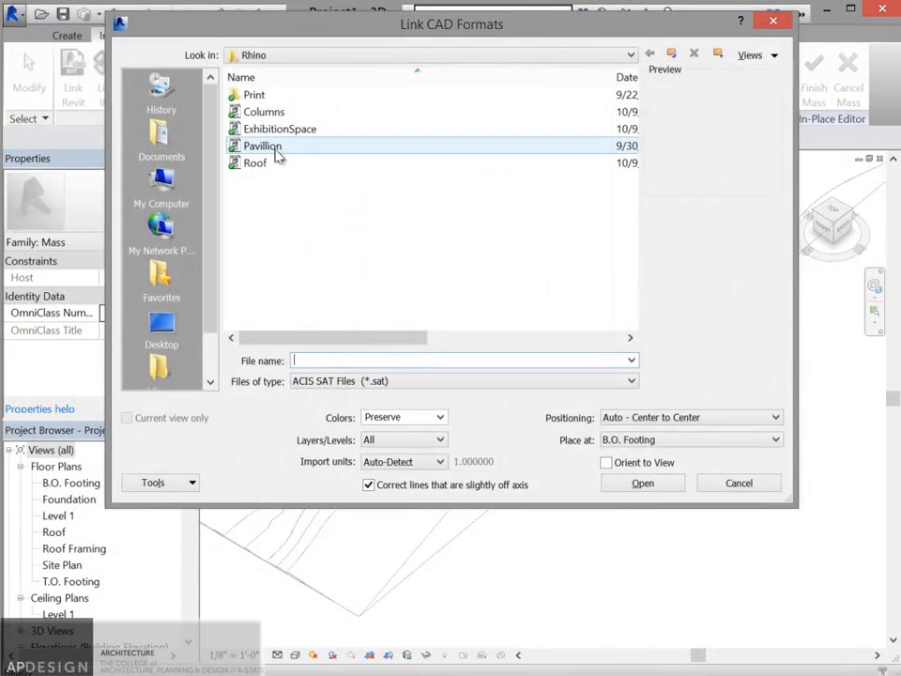
left_click(272, 112)
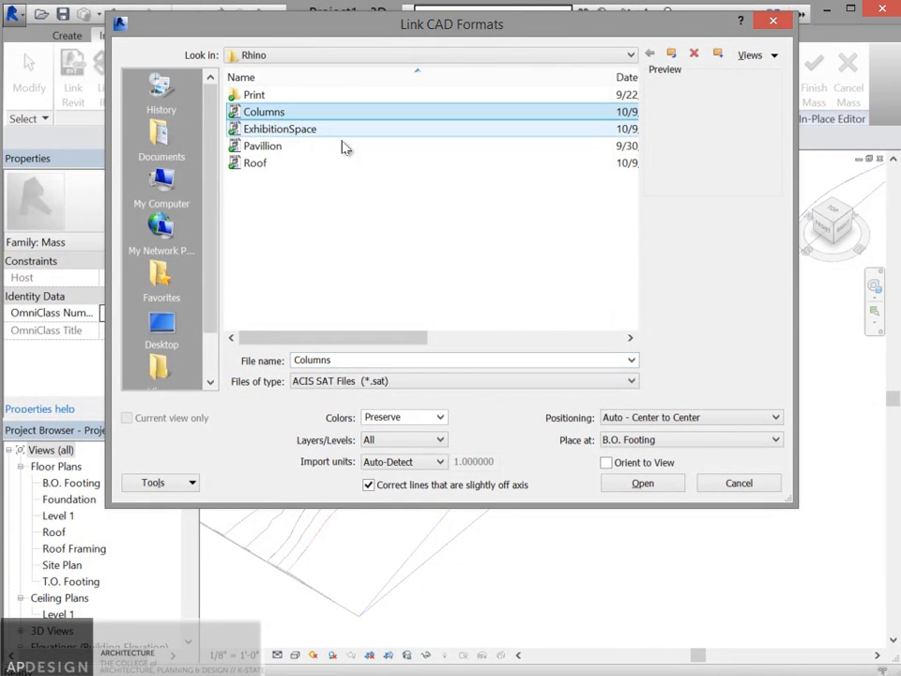
left_click(673, 417)
left_click(657, 441)
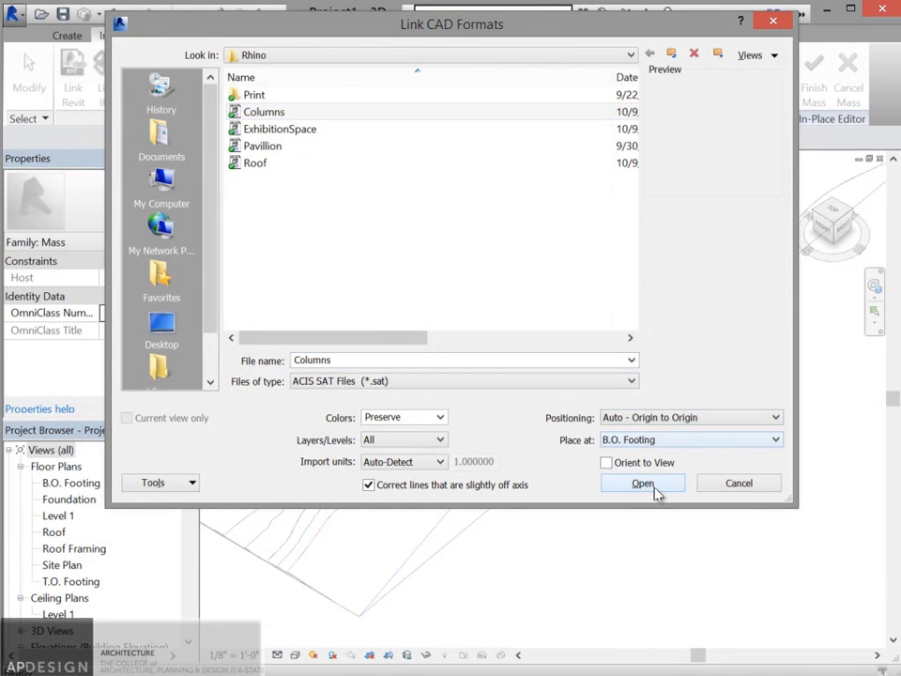
left_click(653, 489)
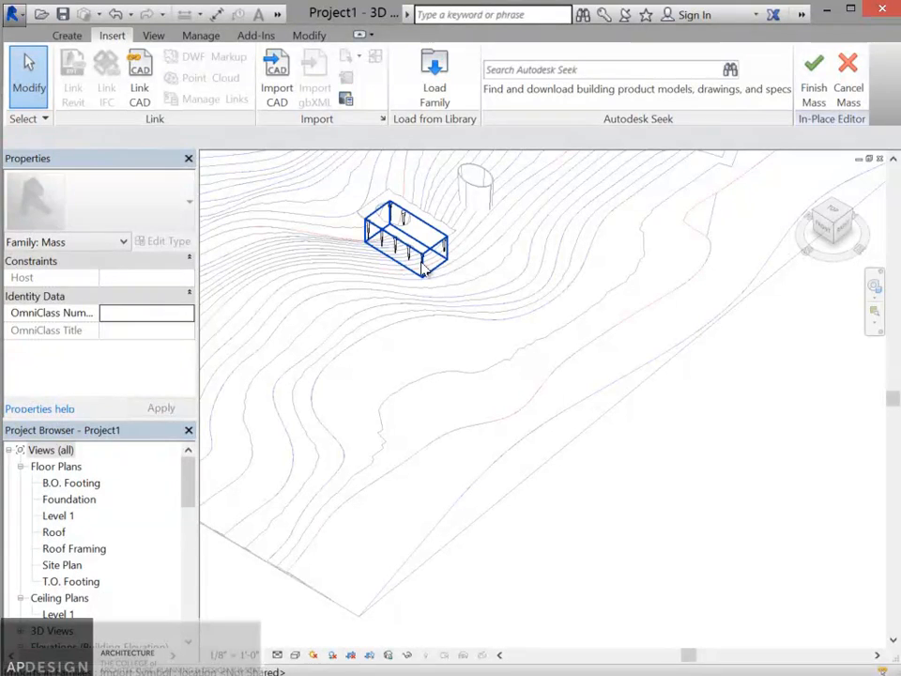
Set the base level of the linked Columns.sat to Level 1 and finish the Columns mass
left_click(422, 269)
left_click(150, 278)
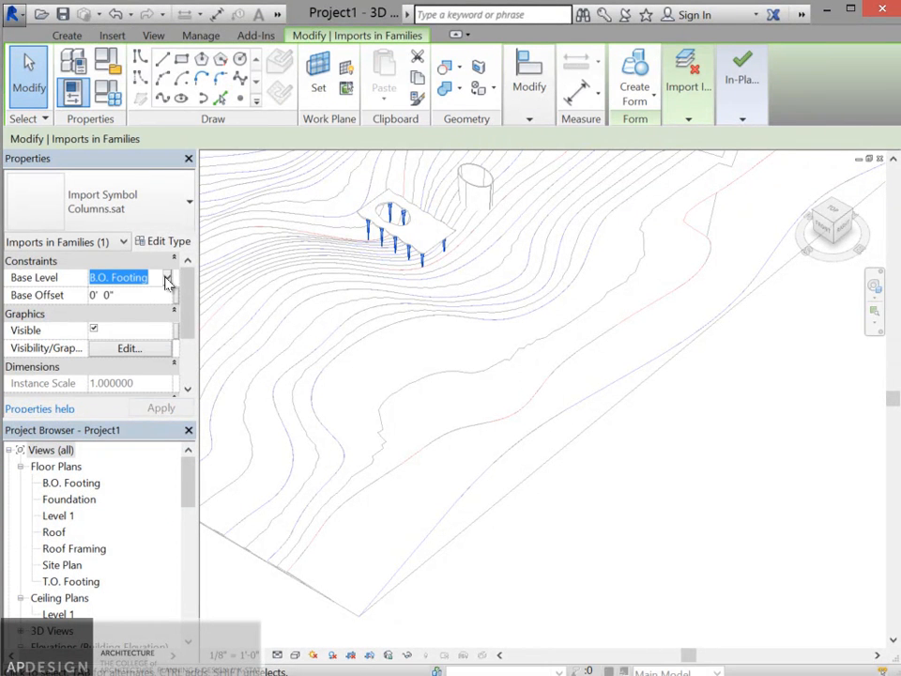
left_click(166, 278)
left_click(134, 325)
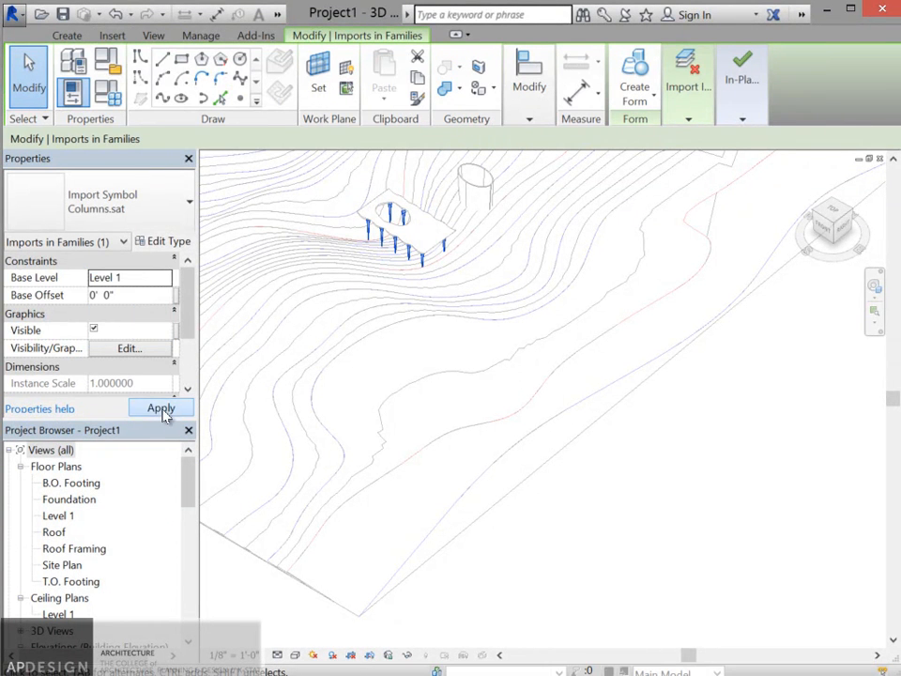
left_click(163, 409)
left_click(489, 187)
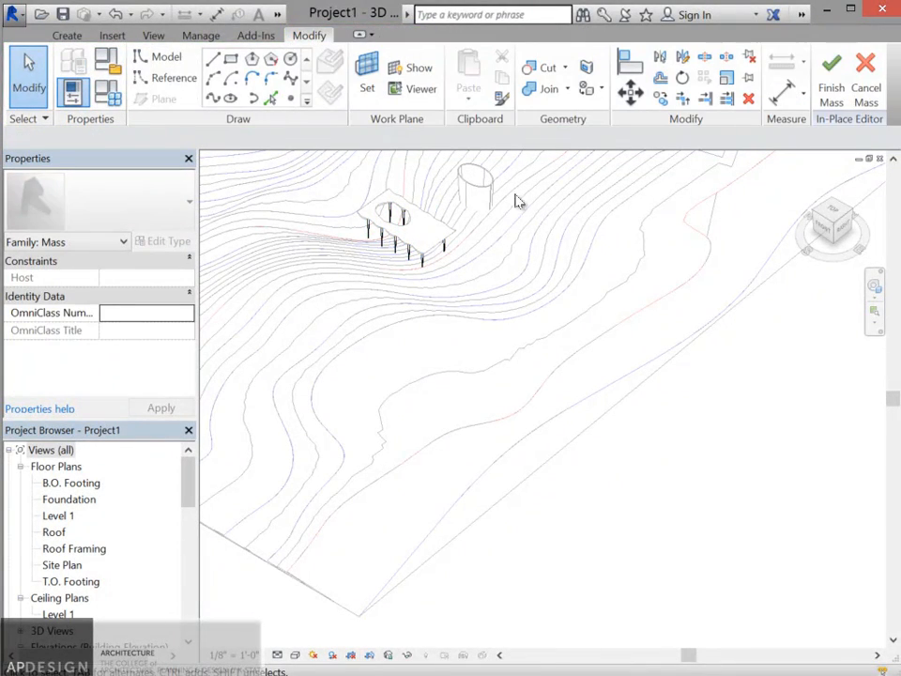
left_click(831, 83)
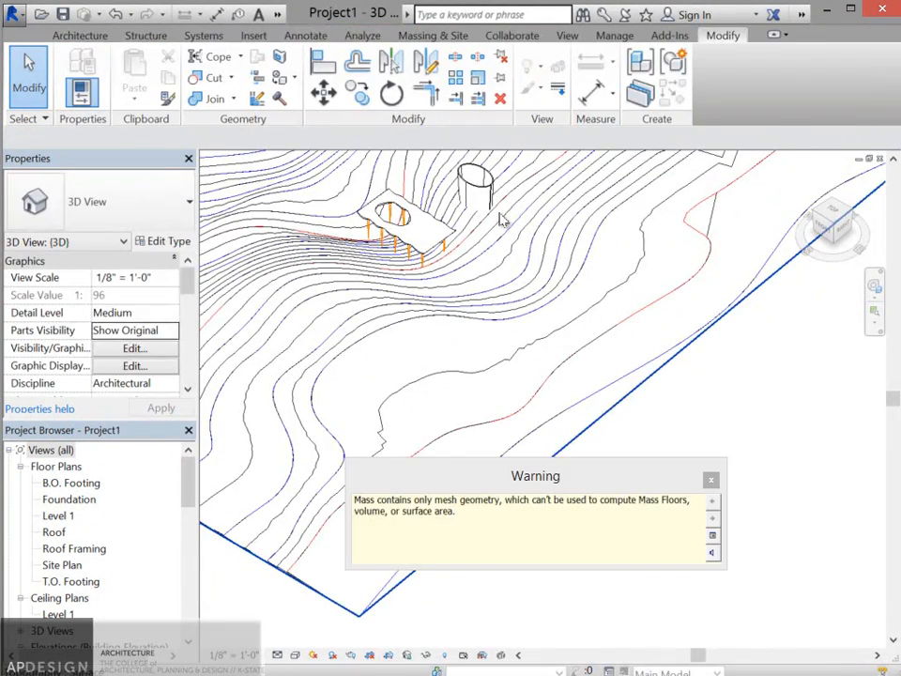
Delete the cylindrical exhibition mass standing beside the roof and start a new in-place mass for the exhibition space
left_click(486, 193)
key("Delete")
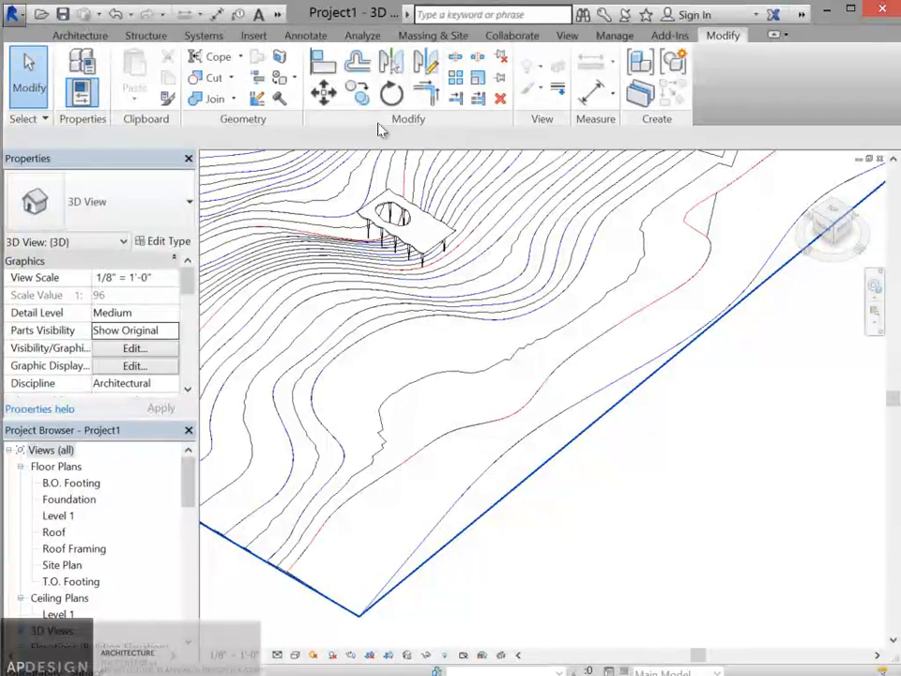
left_click(413, 34)
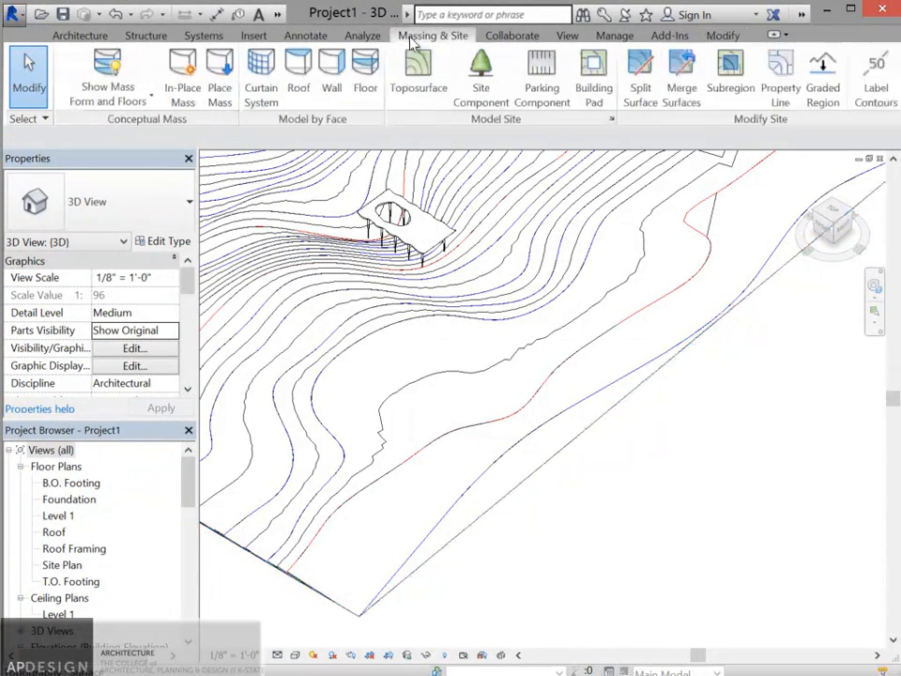
left_click(180, 89)
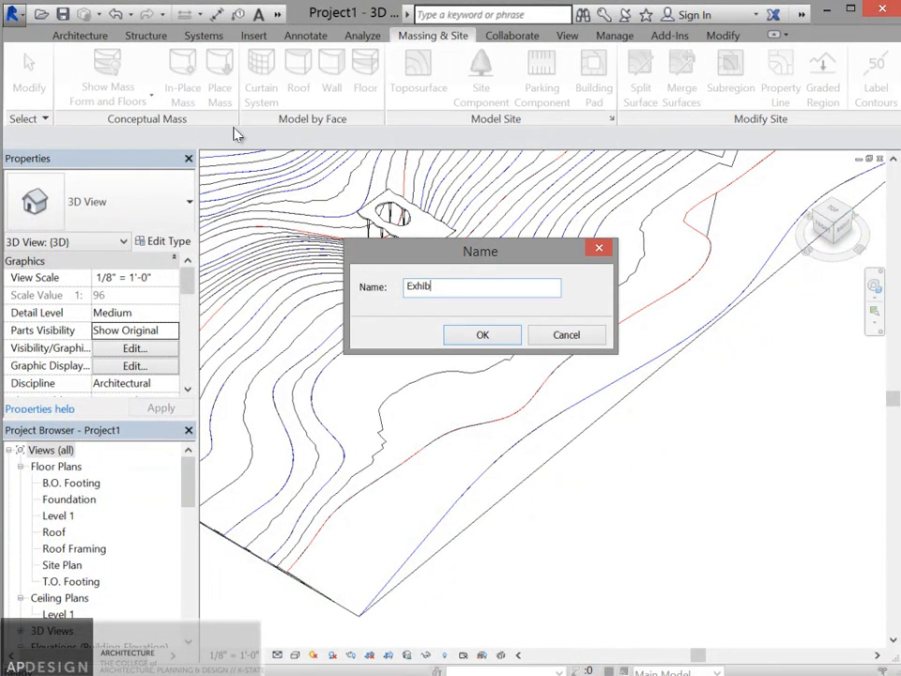
left_click(482, 334)
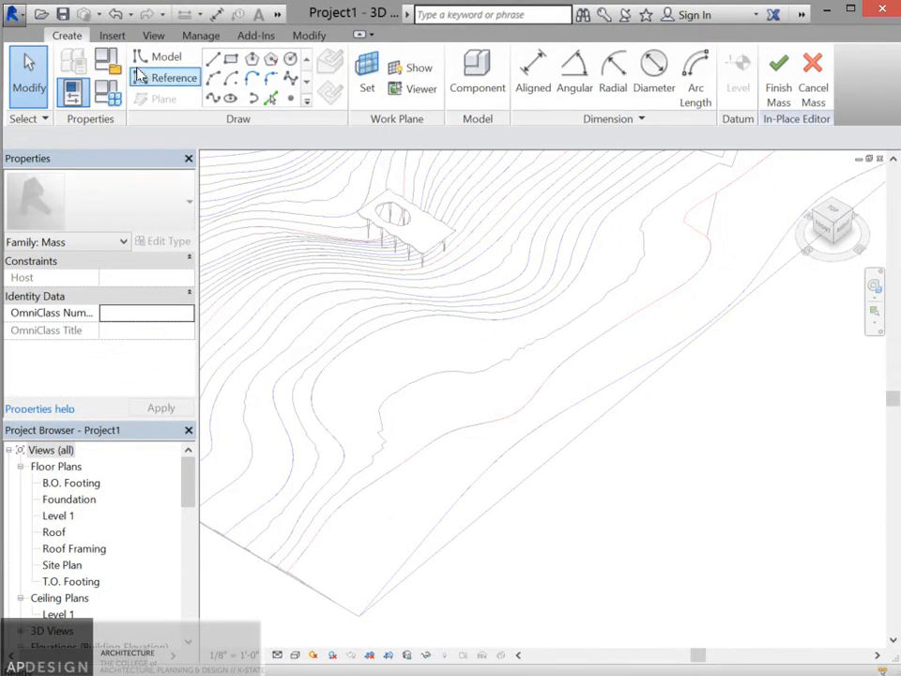
Link ExhibitionSpace.sat from the Revit-1275 folder into the mass with Auto - Origin to Origin positioning
left_click(114, 36)
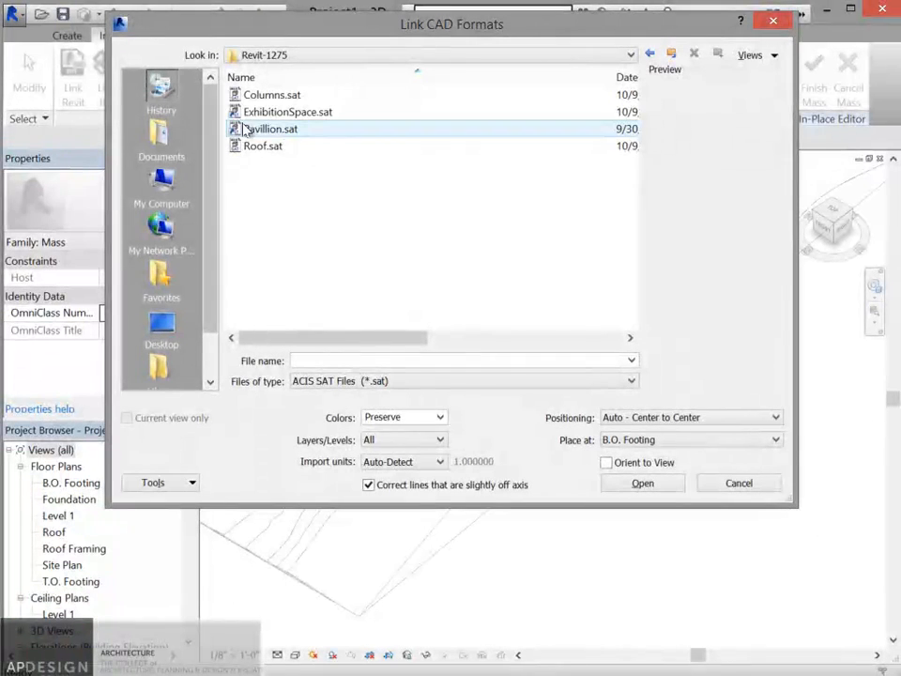
left_click(307, 113)
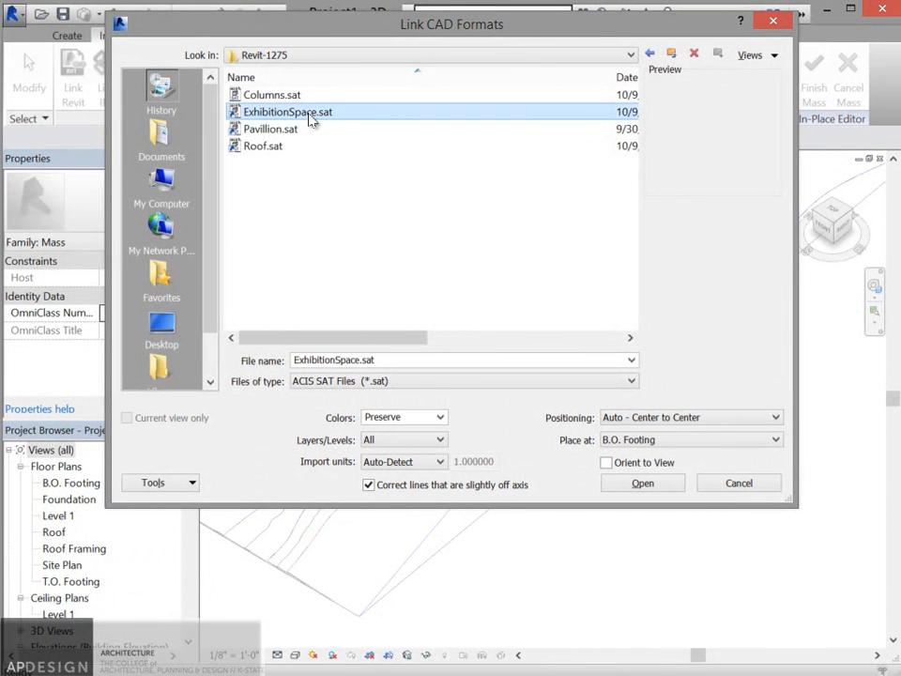
left_click(629, 415)
left_click(643, 442)
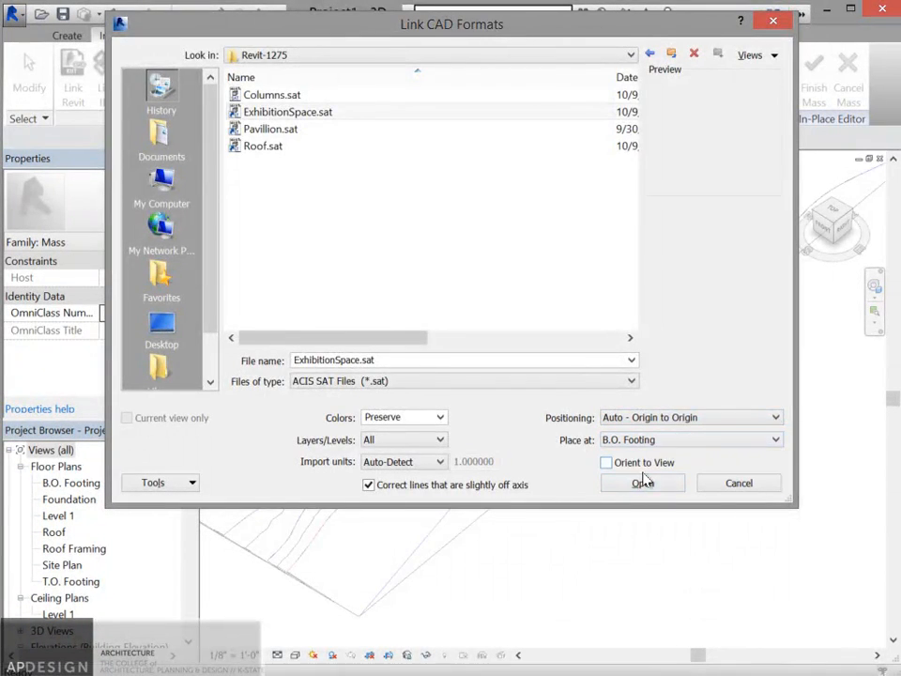
left_click(643, 482)
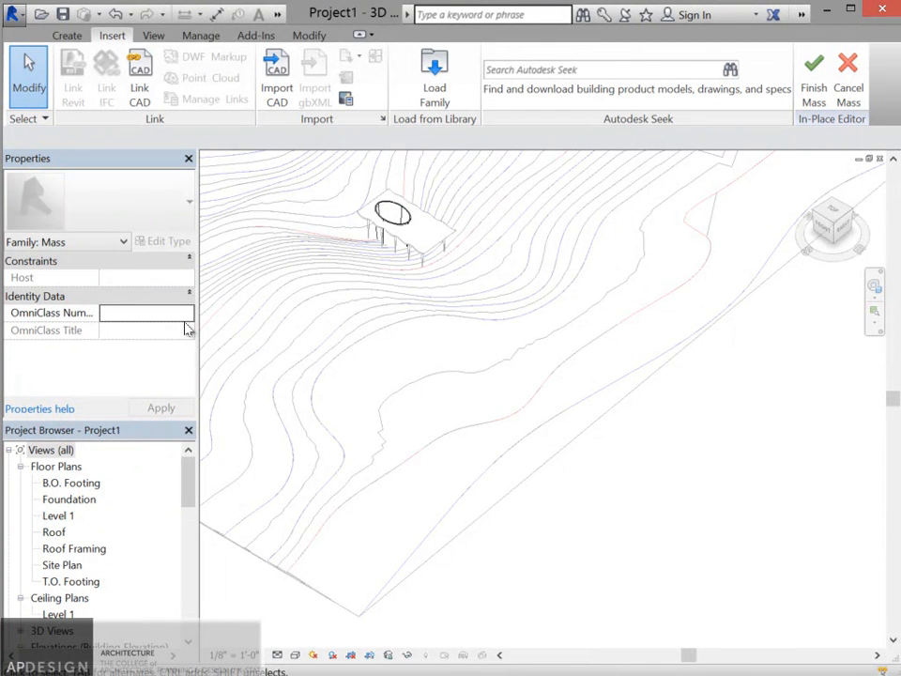
Set the base level of the linked ExhibitionSpace.sat to Level 1
left_click(389, 246)
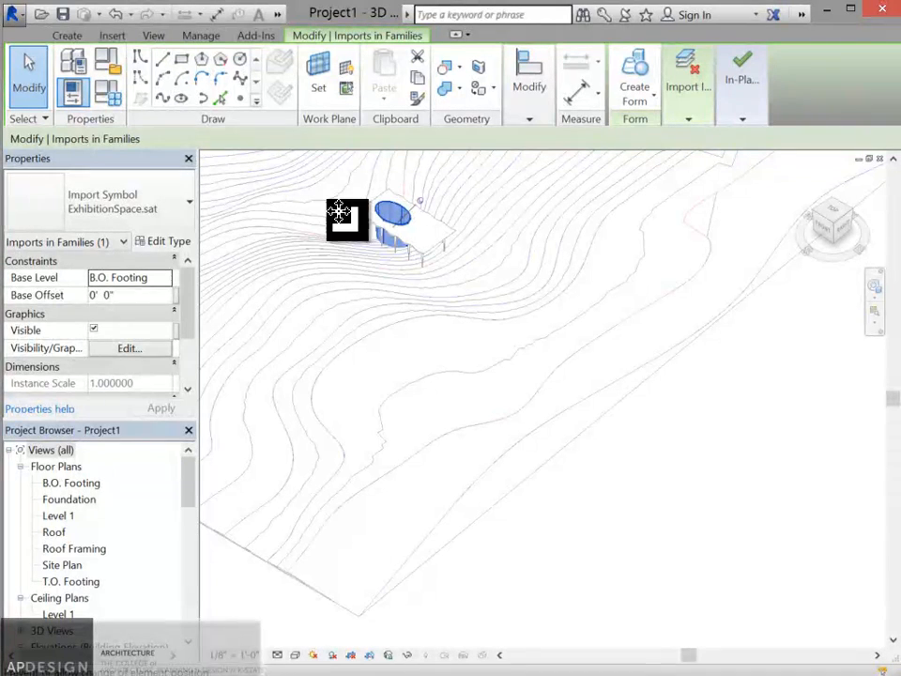
left_click(161, 280)
left_click(166, 277)
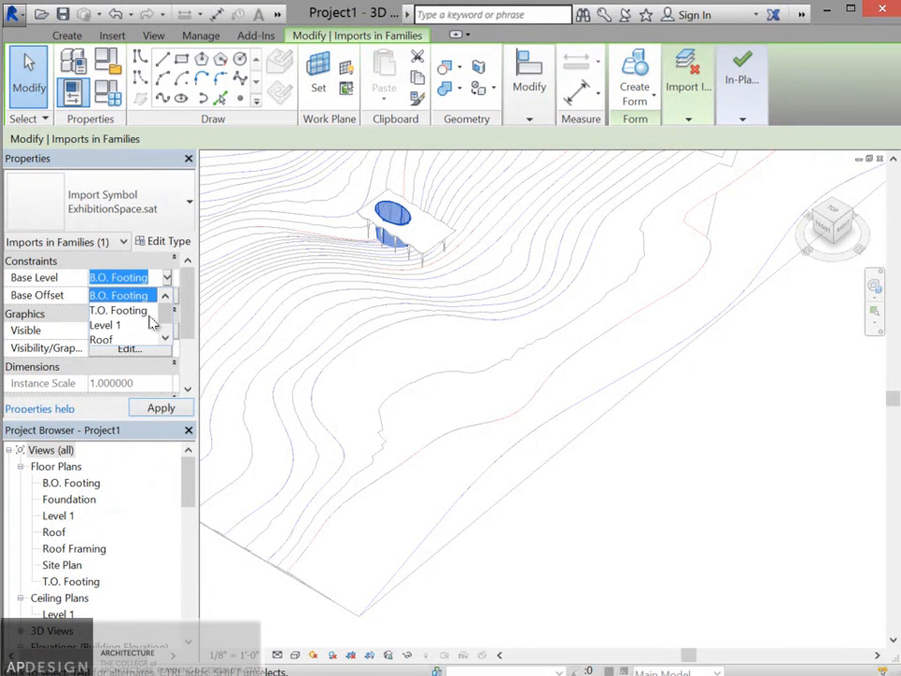
left_click(128, 329)
left_click(156, 412)
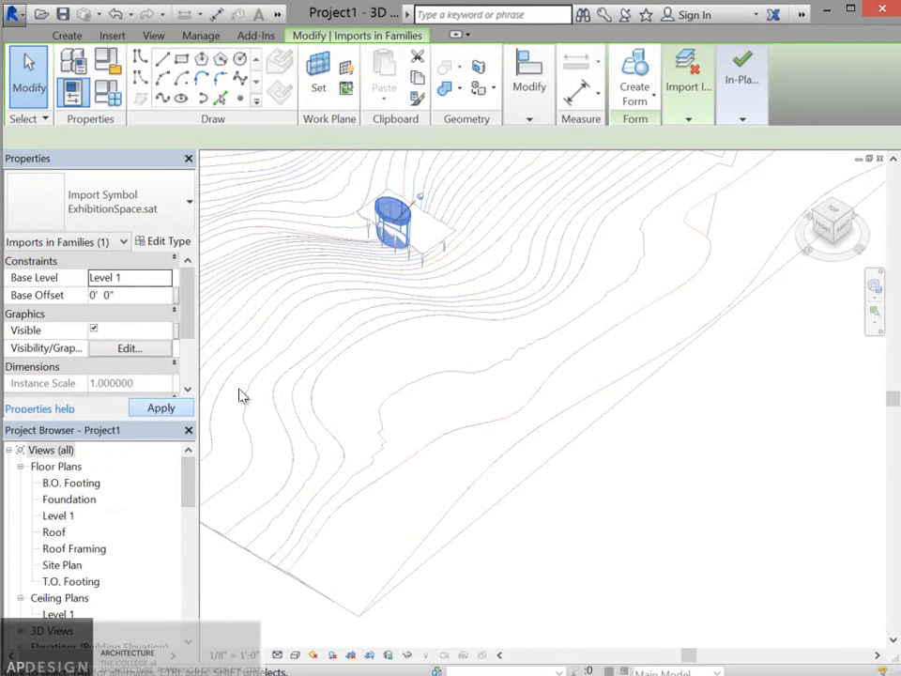
key("Escape")
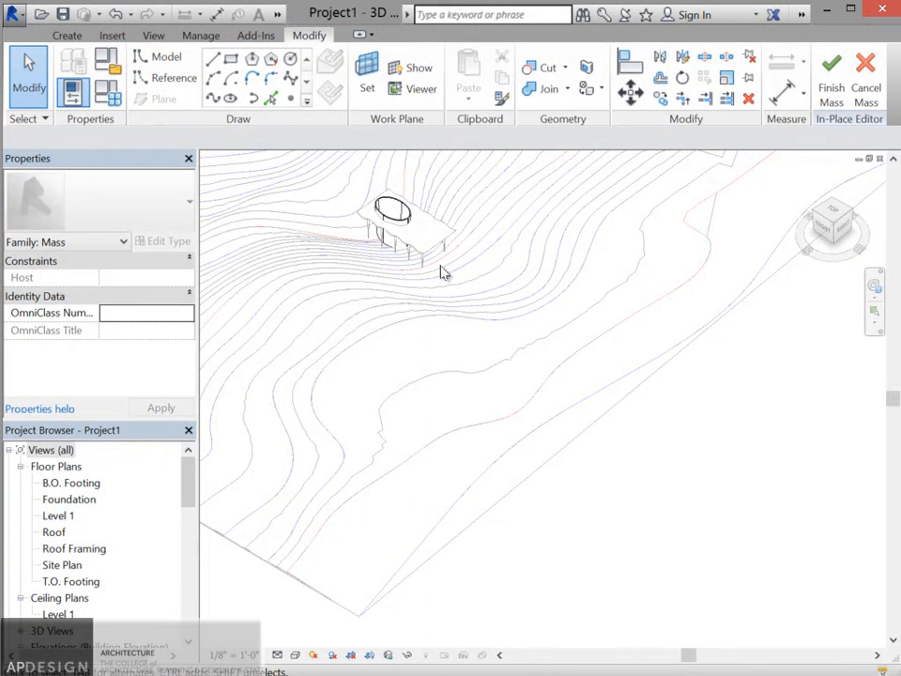
scroll(430, 257, "up", 3)
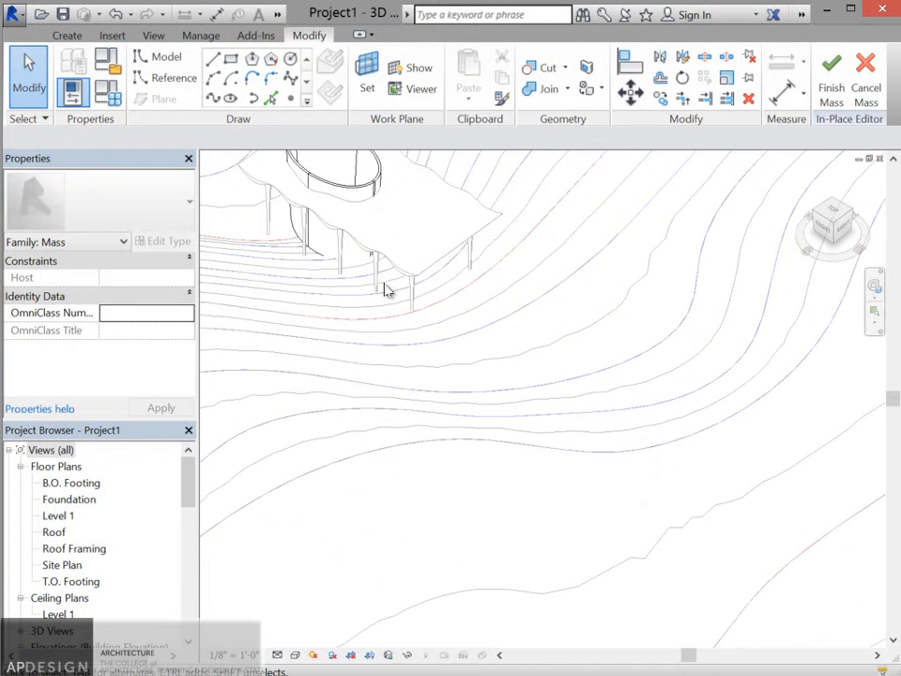
Finish the in-place mass holding the linked exhibition space
right_click(436, 275)
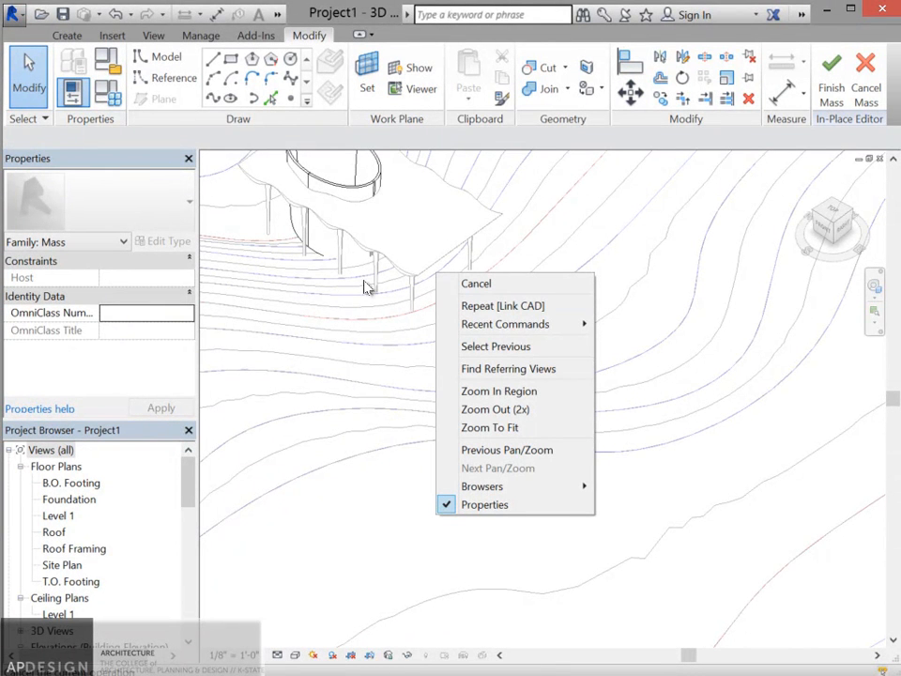
left_click(537, 246)
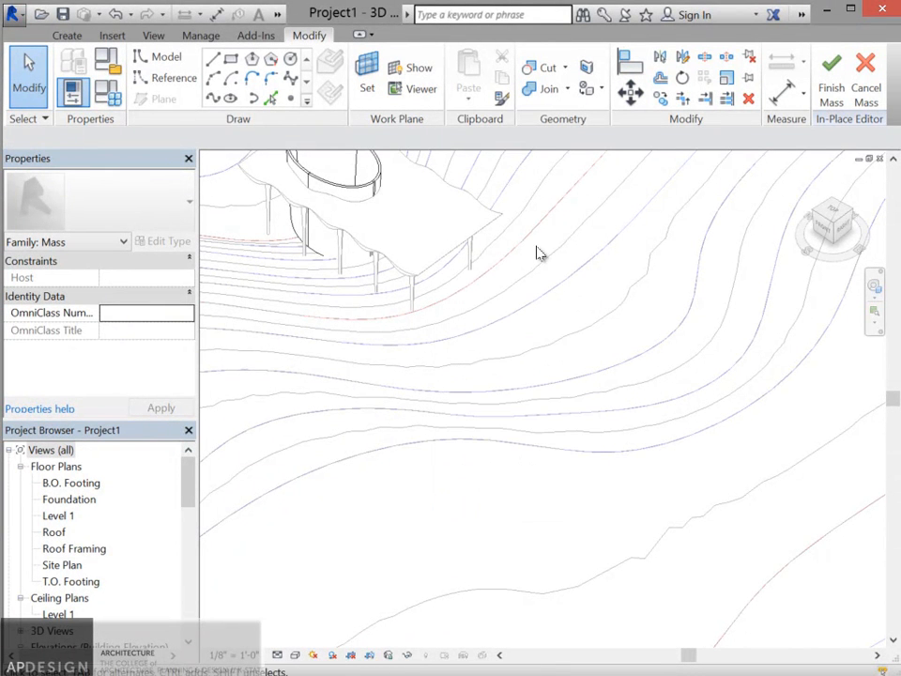
left_click(831, 87)
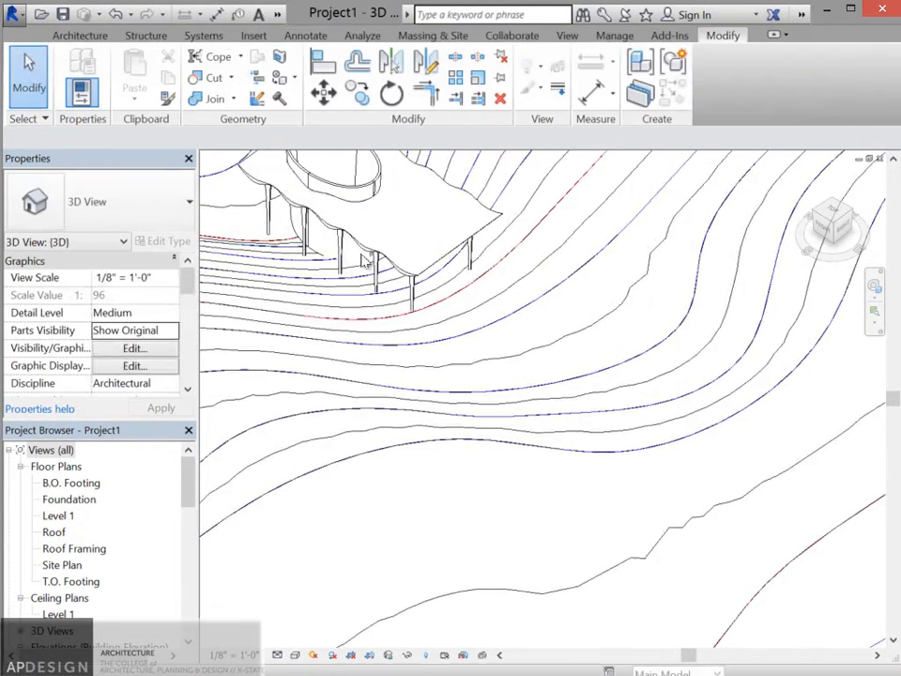
Start a building pad and sketch its rectangular boundary, 100'-0" by 51'-4", over the roof outline in the Roof floor plan
left_click(302, 275)
right_click(368, 299)
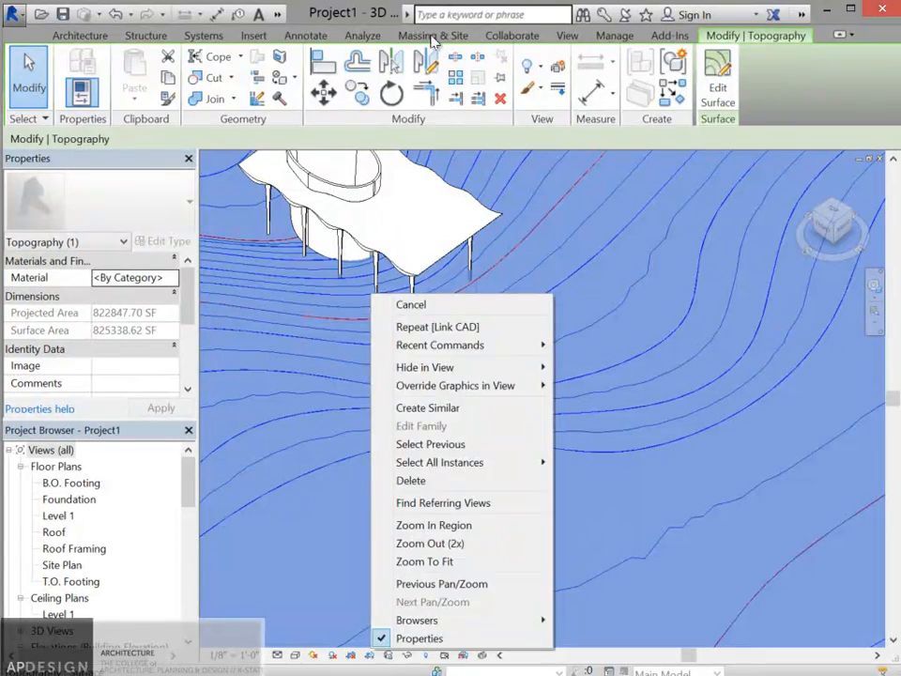
left_click(433, 38)
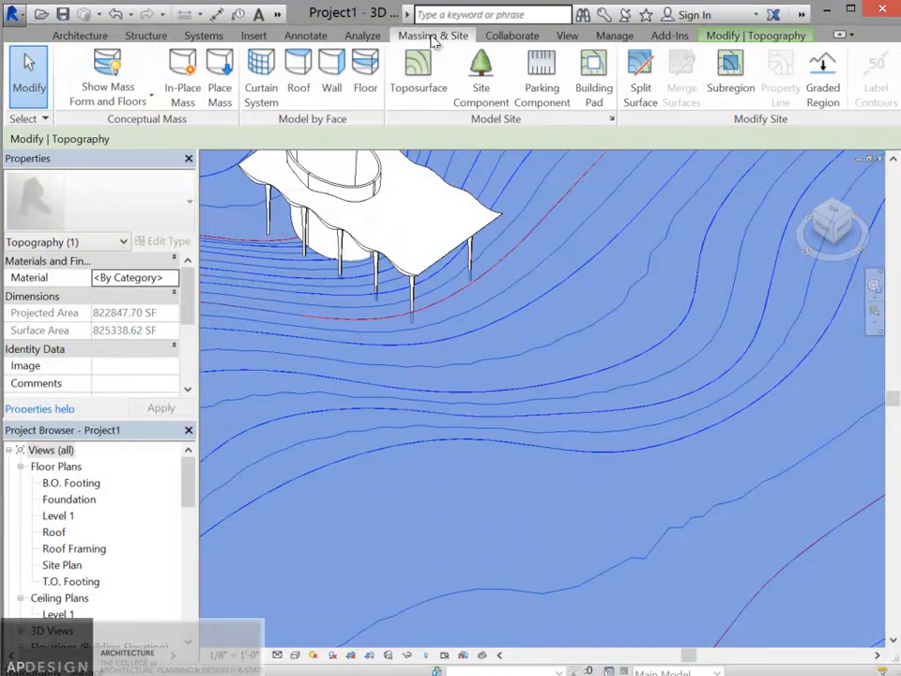
left_click(595, 75)
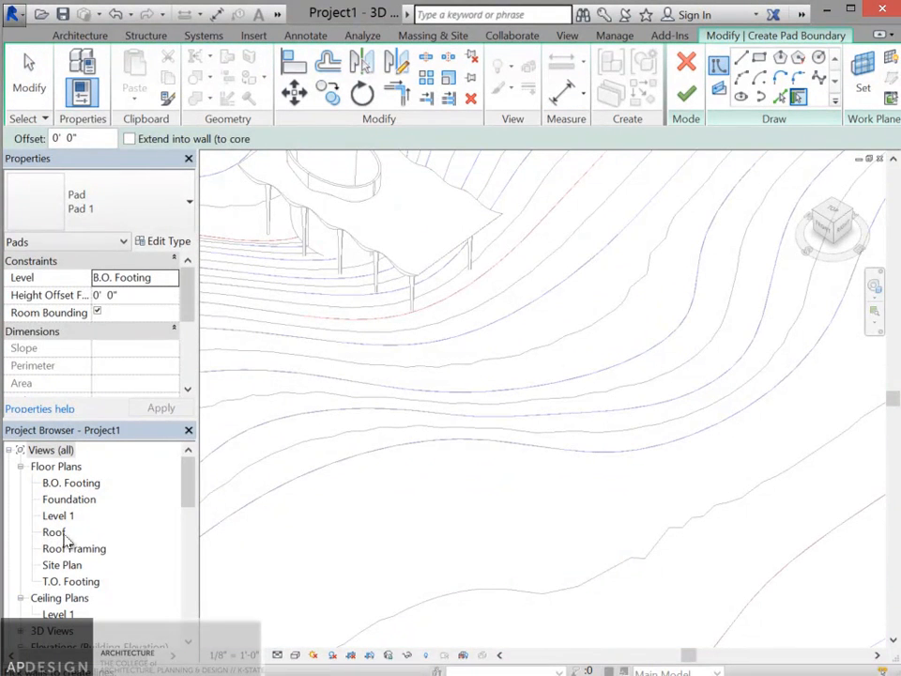
double_click(57, 533)
scroll(572, 413, "up", 5)
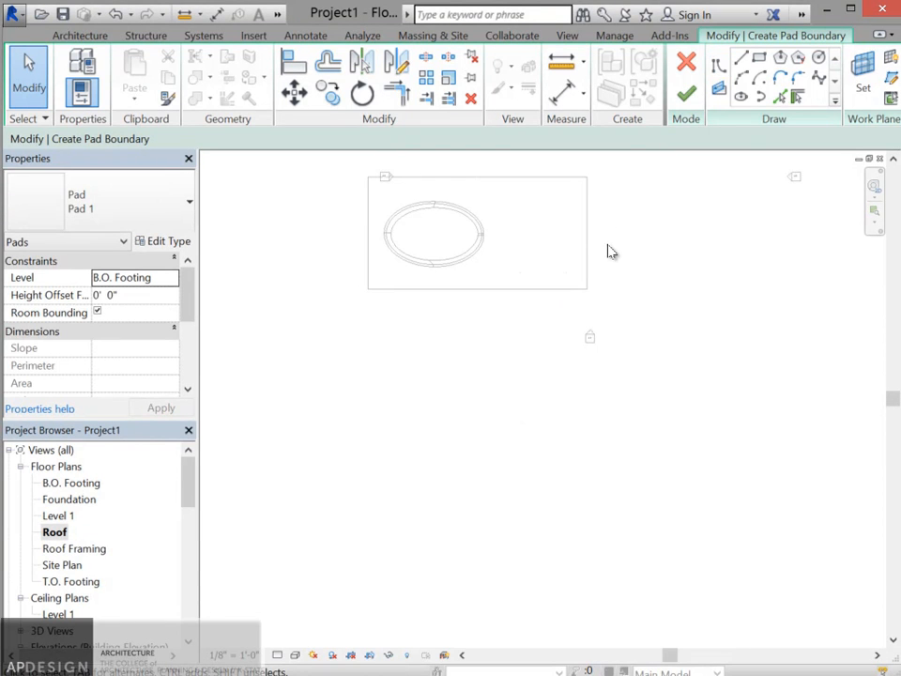
left_click(760, 60)
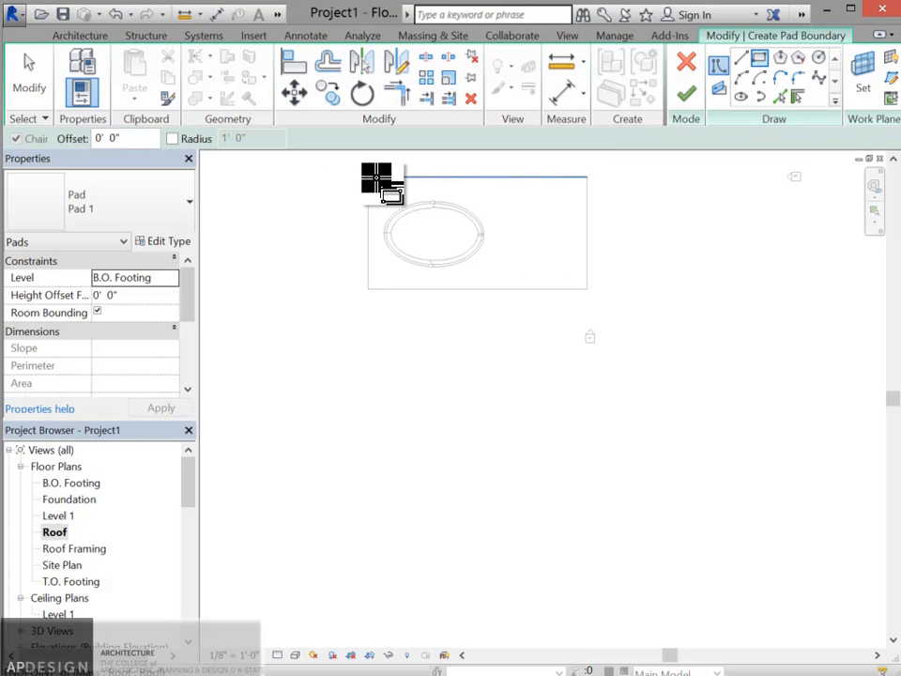
left_click(375, 176)
left_click(587, 287)
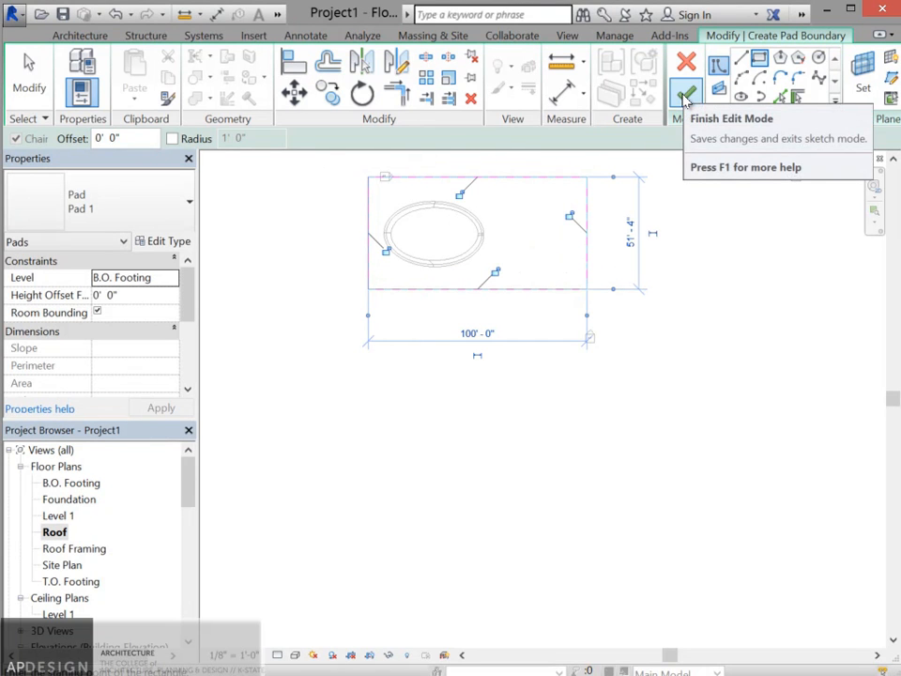
Set the building pad's level to T.O. Footing and finish the pad
left_click(167, 278)
left_click(174, 277)
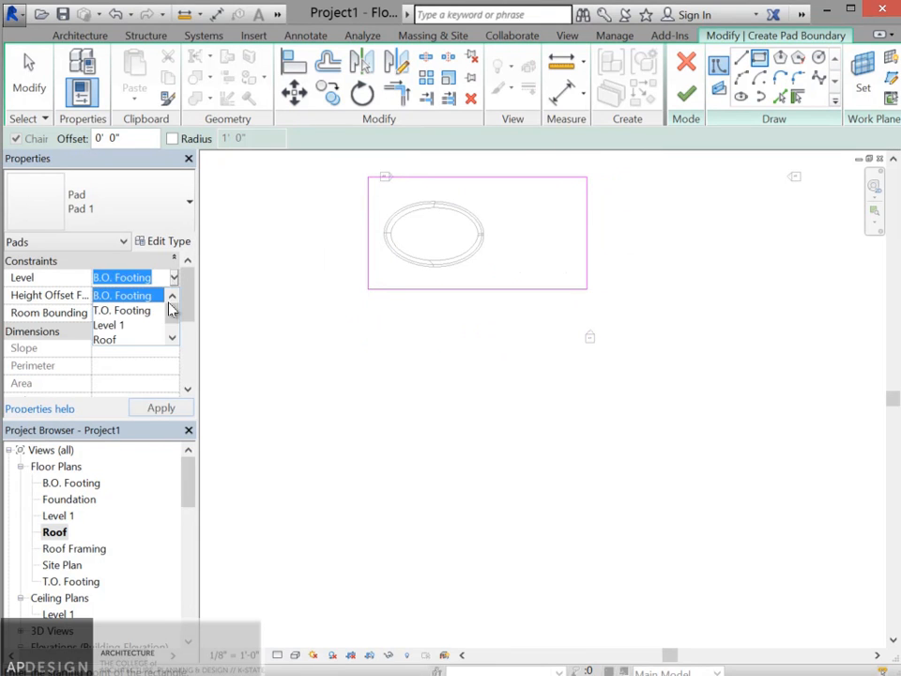
left_click(134, 326)
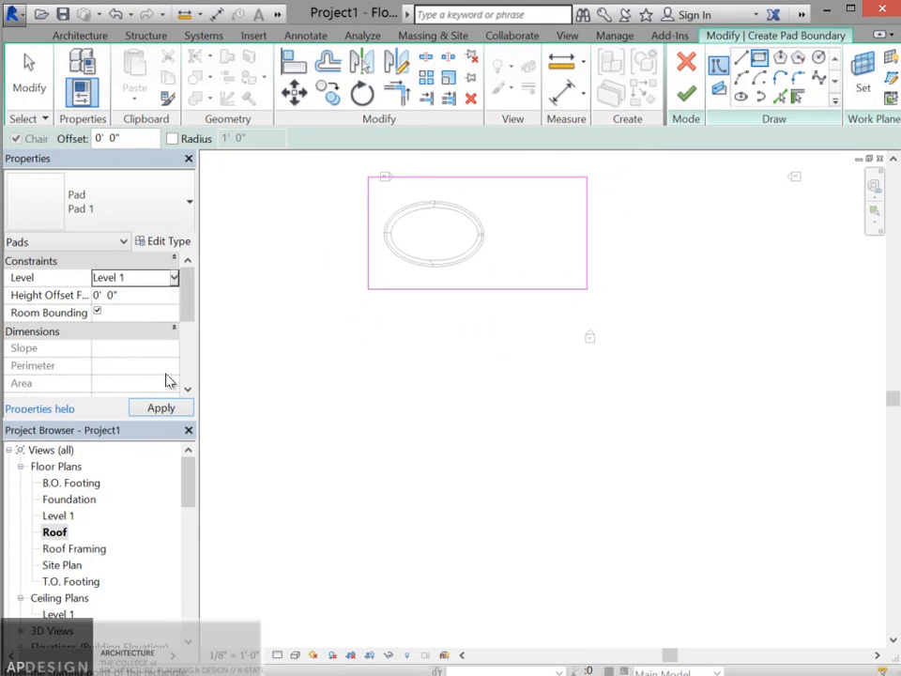
left_click(175, 279)
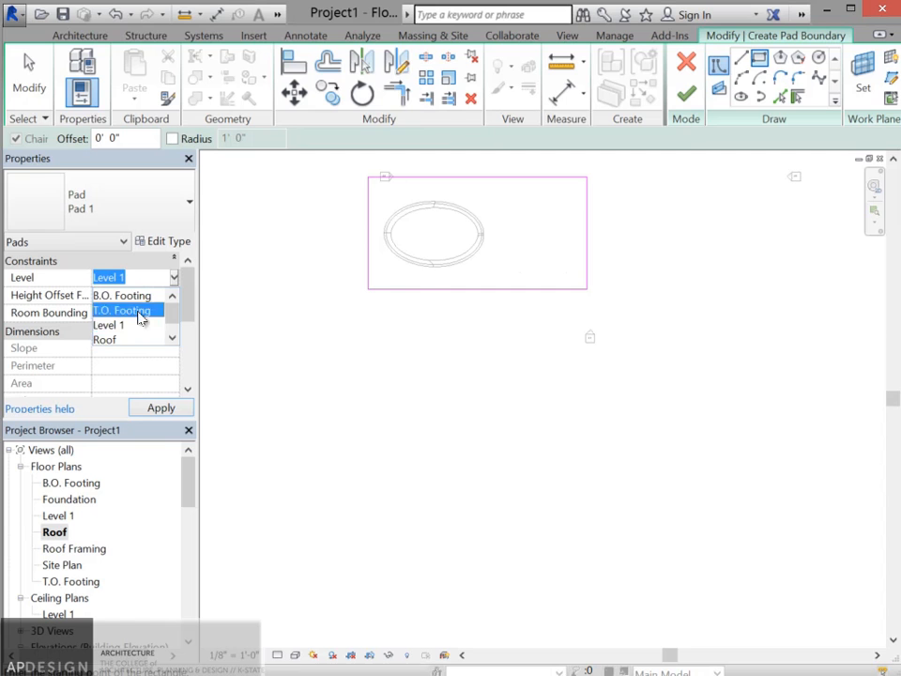
left_click(138, 309)
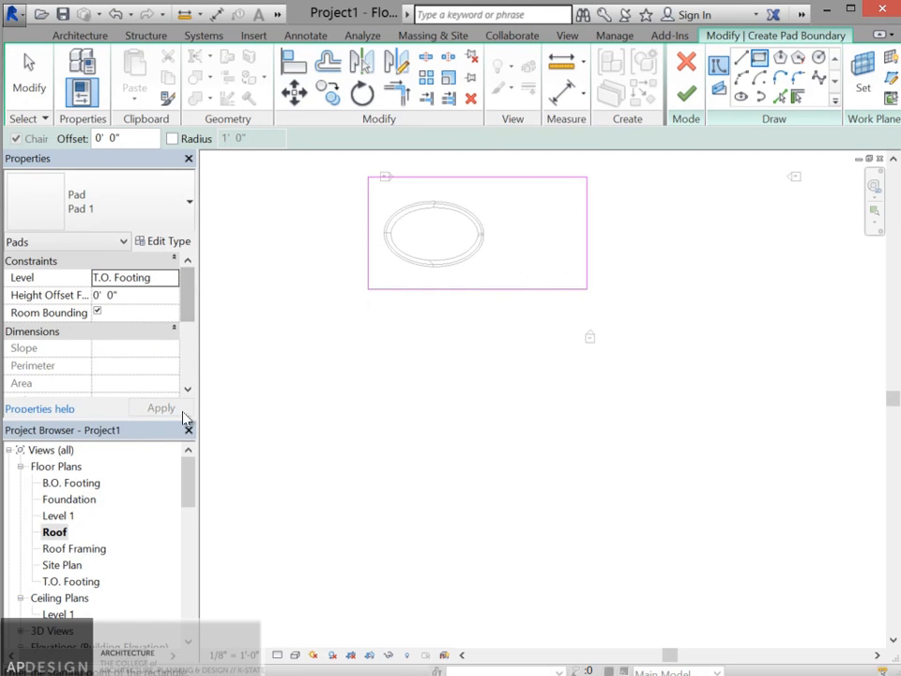
left_click(688, 93)
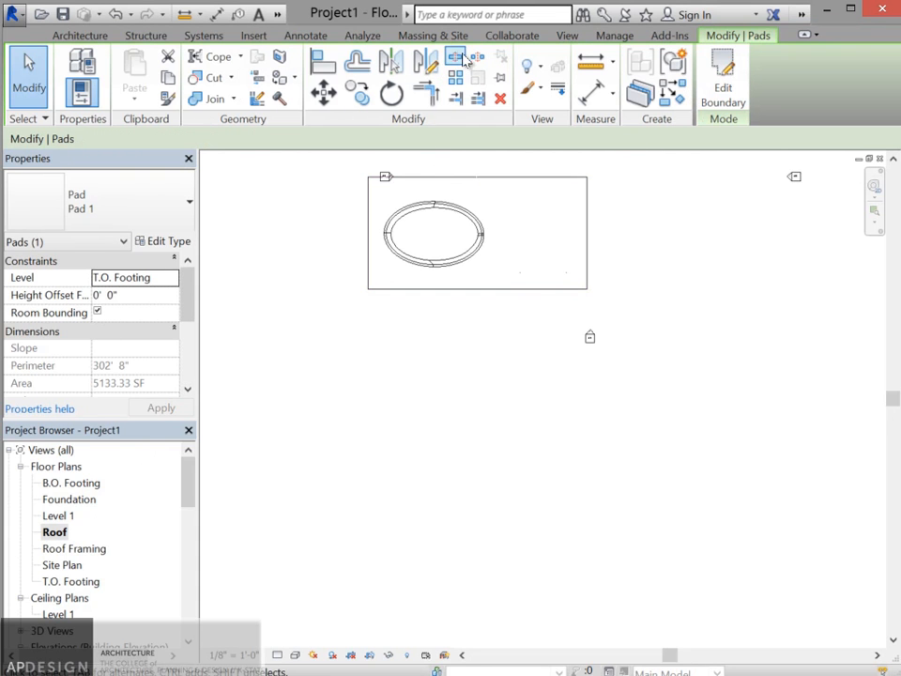
Examine in 3D how the new pad sits against the columns and the terrain
left_click(564, 36)
left_click(396, 75)
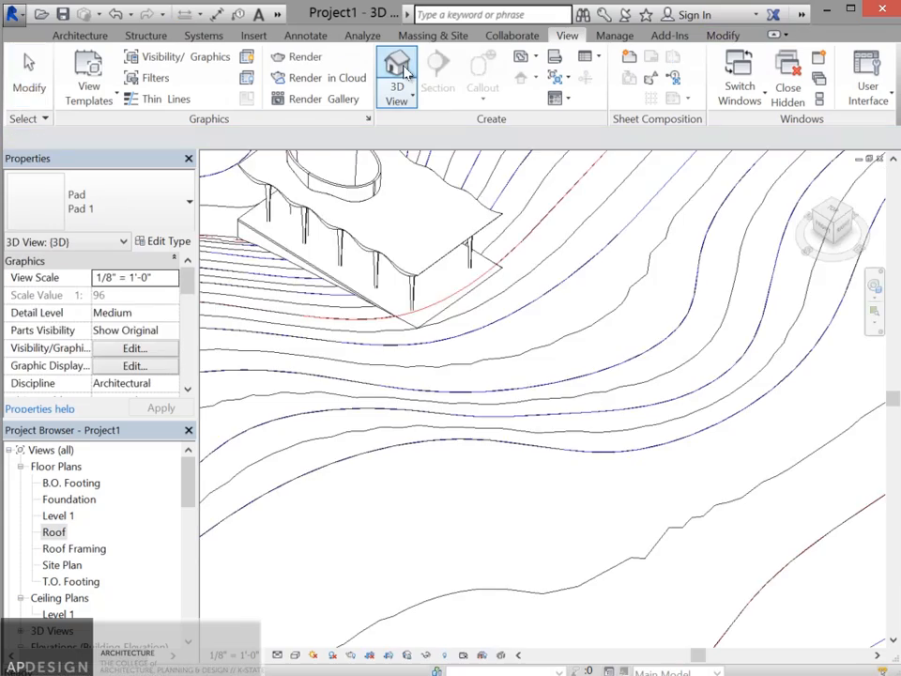
scroll(406, 302, "down", 2)
scroll(289, 280, "up", 2)
middle_click_drag(329, 304, 559, 293, "shift")
scroll(516, 283, "up", 5)
middle_click_drag(496, 316, 549, 301)
middle_click_drag(446, 346, 473, 295, "shift")
scroll(473, 296, "down", 4)
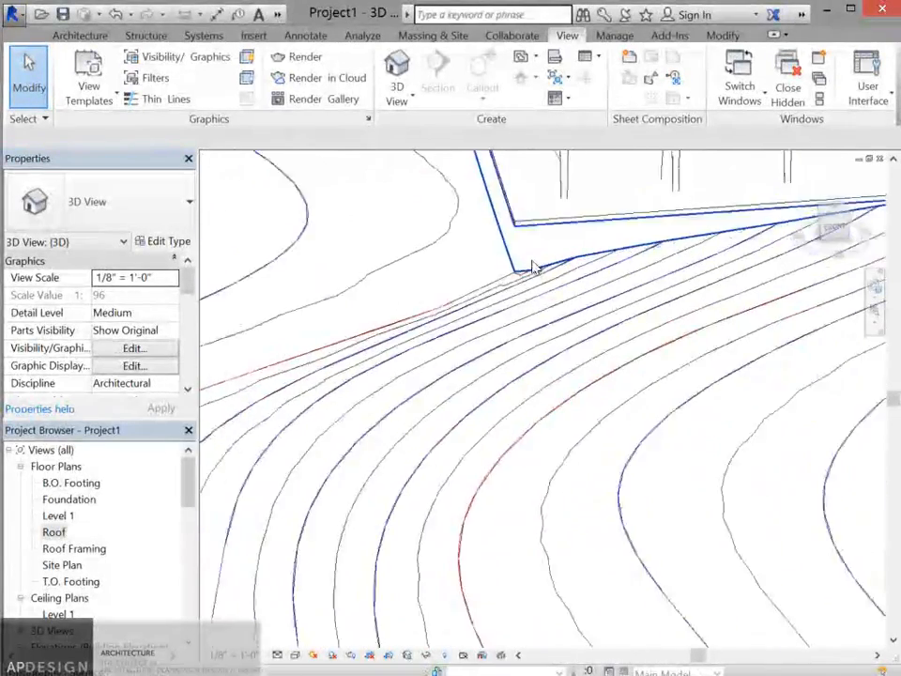
scroll(534, 266, "down", 3)
In the East elevation, move the B.O. Footing level down to about -15'-6"
left_click_drag(187, 489, 177, 528)
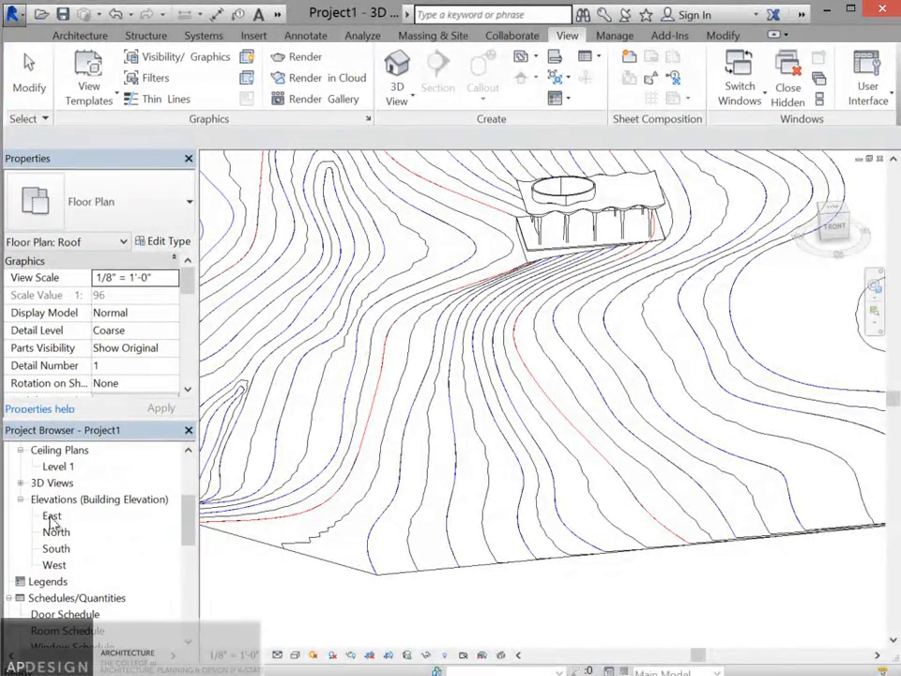
double_click(51, 517)
scroll(512, 417, "up", 3)
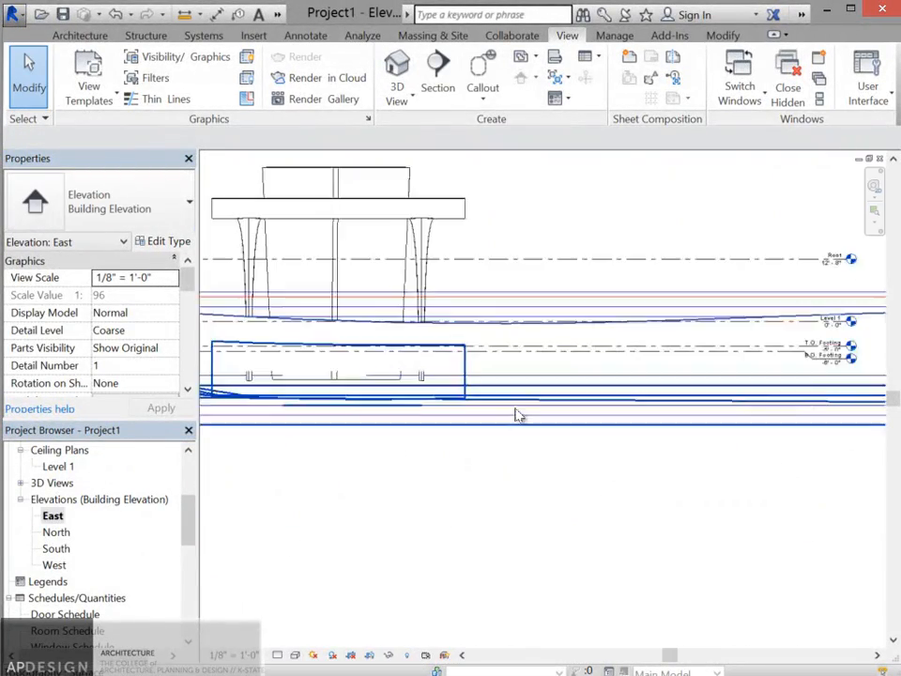
scroll(792, 334, "up", 2)
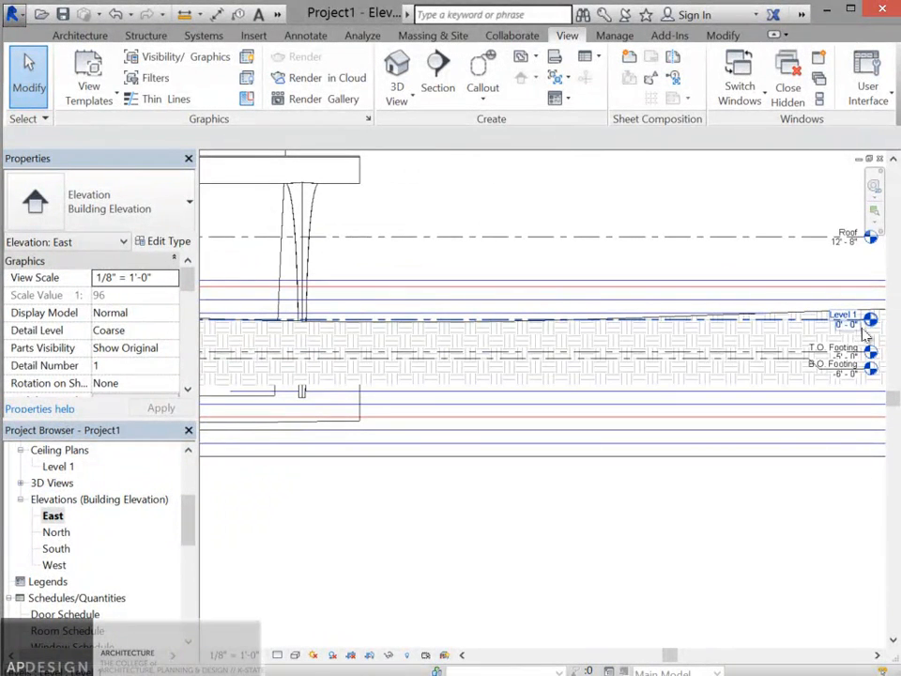
scroll(865, 333, "up", 2)
scroll(855, 346, "down", 2)
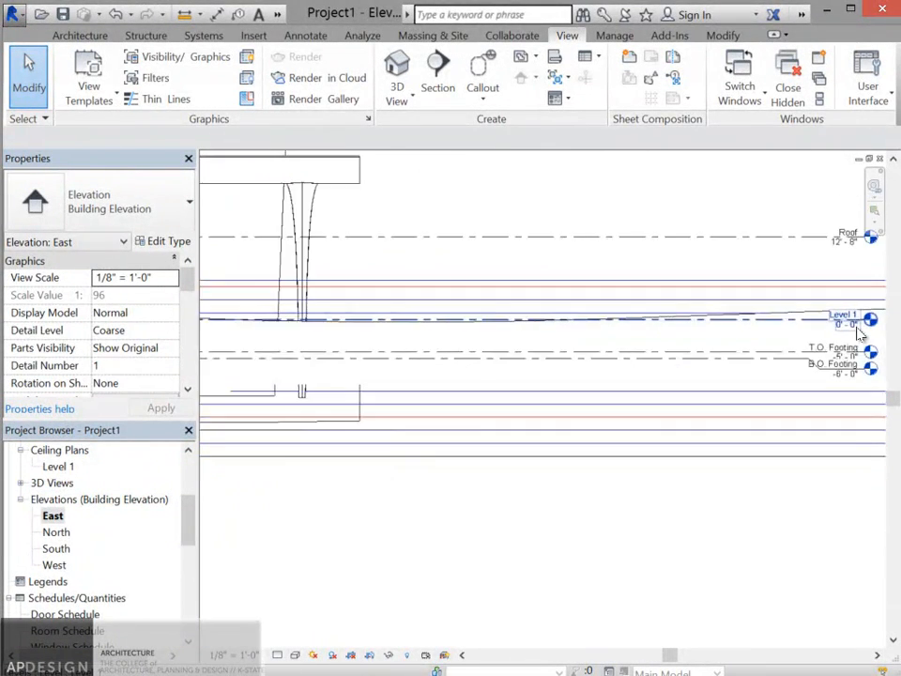
left_click(821, 365)
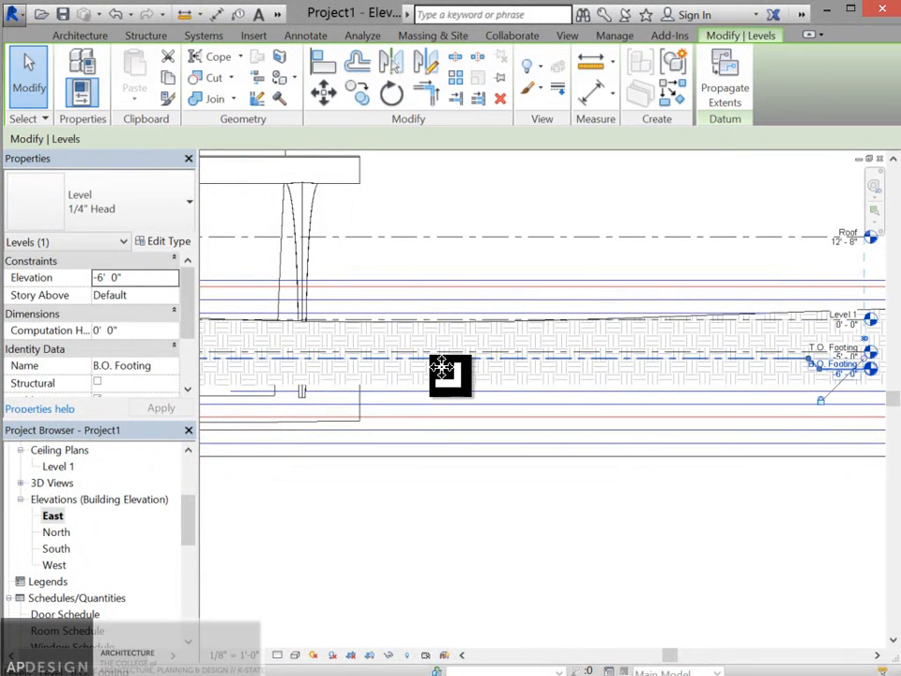
left_click_drag(432, 363, 428, 422)
Set the elevation of the T.O. Footing level to -12' 0"
left_click(846, 373)
left_click(839, 359)
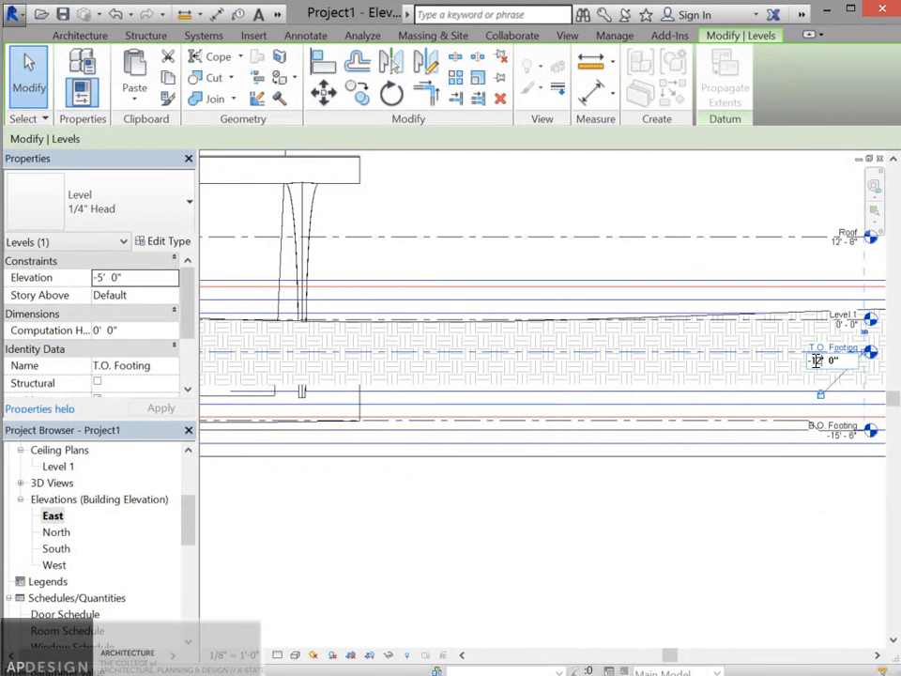
key("Return")
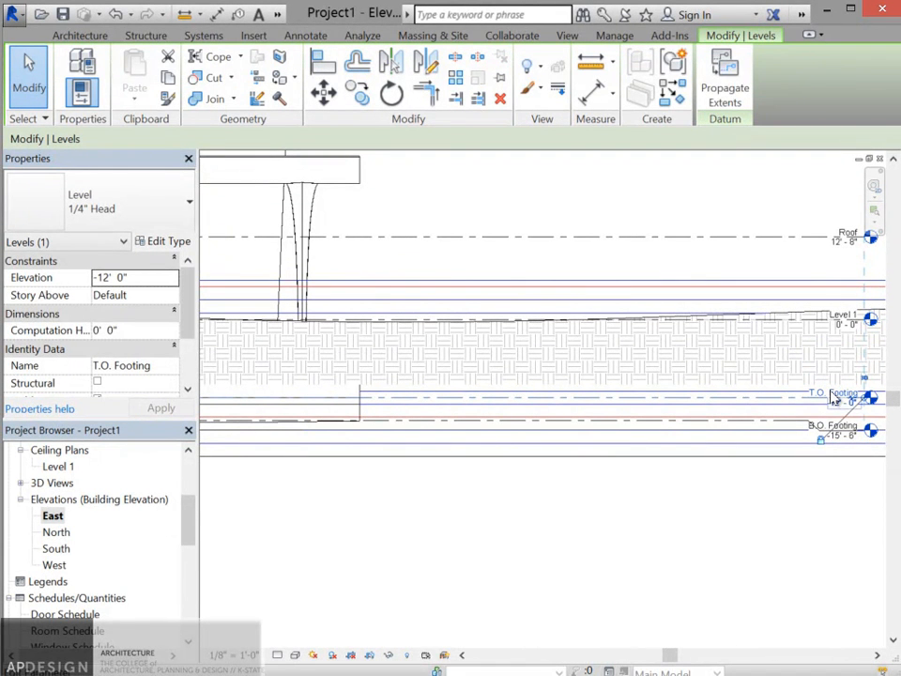
Rename the T.O. Footing level to Level 0, including its corresponding views
left_click(818, 386)
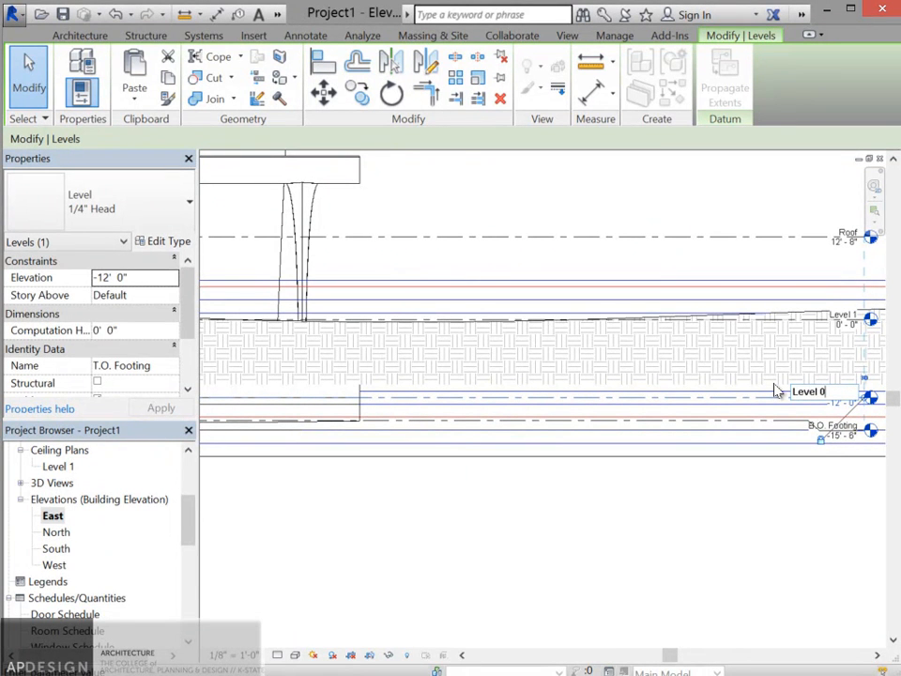
key("Return")
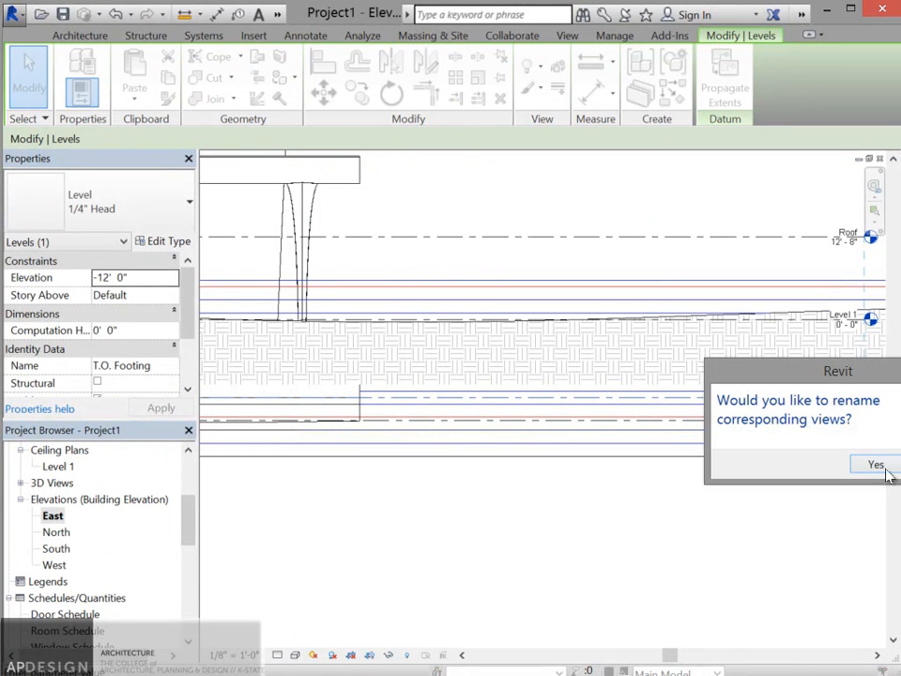
left_click(875, 464)
scroll(771, 428, "down", 3)
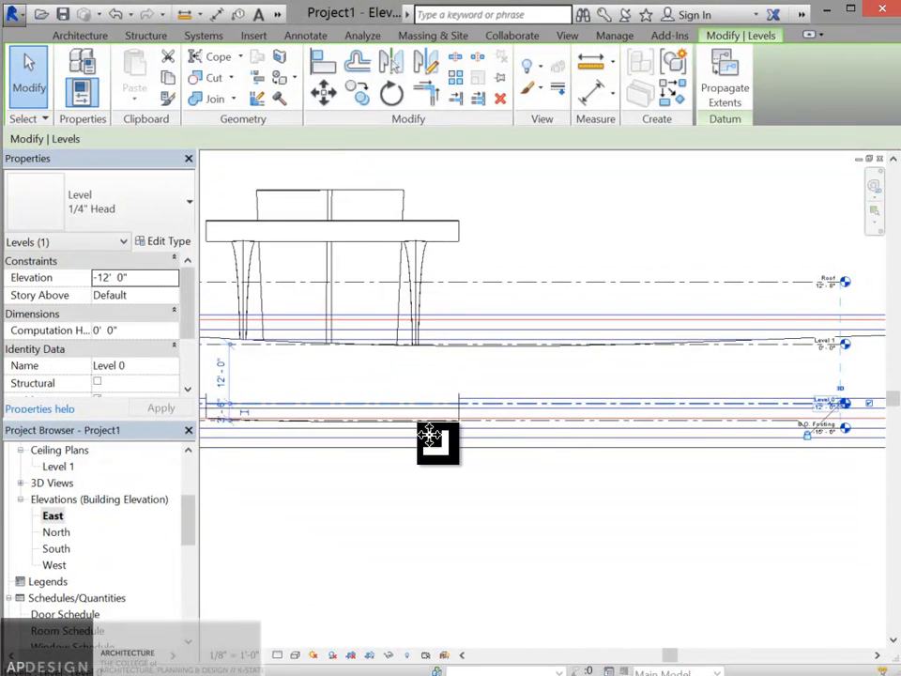
left_click(459, 517)
scroll(637, 392, "up", 2)
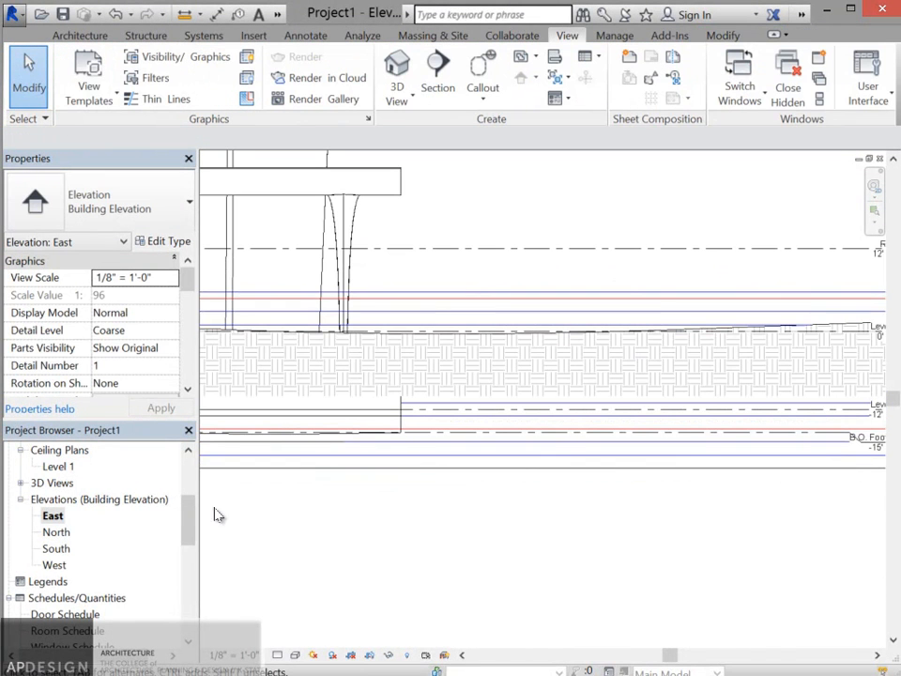
Examine in the {3D} view how the lowered pad meets the column bases, exhibition space and surrounding contours
double_click(37, 483)
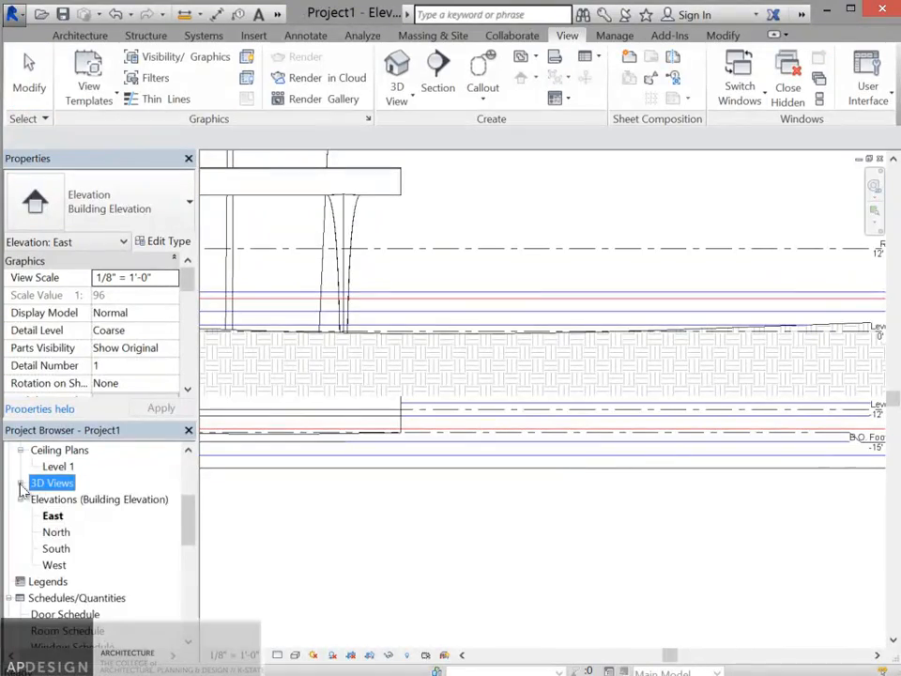
left_click(51, 500)
double_click(53, 499)
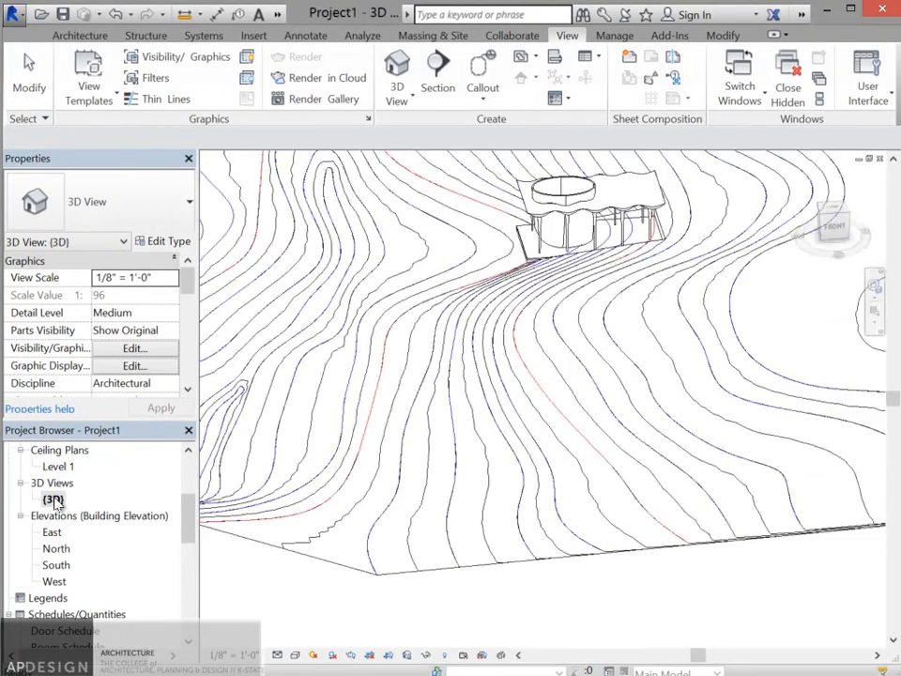
scroll(525, 263, "up", 3)
scroll(529, 262, "up", 2)
middle_click_drag(513, 298, 610, 362, "shift")
scroll(610, 362, "down", 3)
scroll(676, 361, "up", 4)
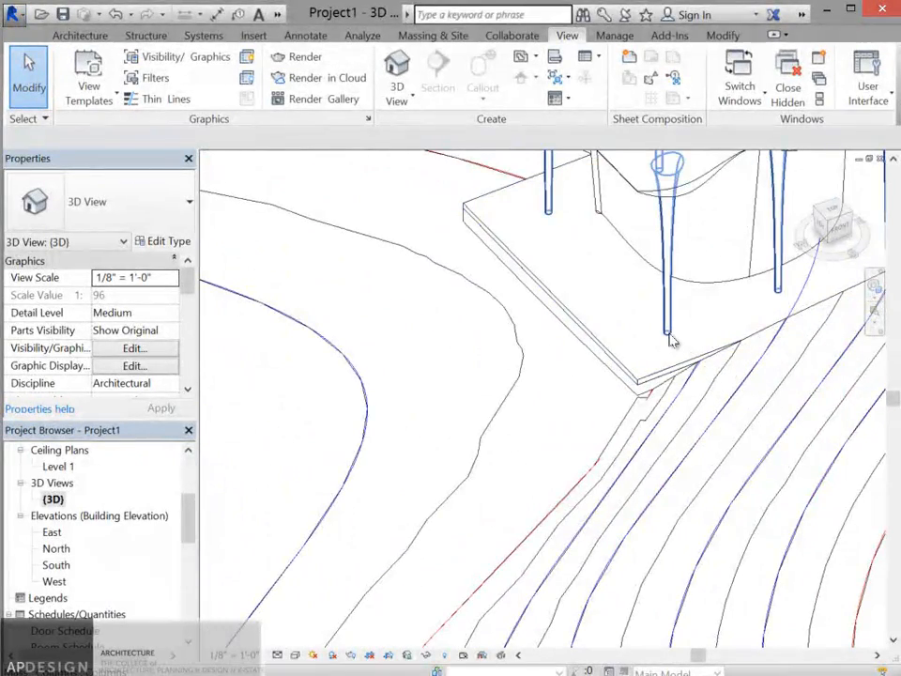
scroll(673, 342, "down", 3)
scroll(754, 329, "up", 1)
middle_click_drag(756, 331, 635, 320)
scroll(668, 286, "up", 3)
scroll(661, 312, "down", 5)
scroll(648, 322, "up", 4)
scroll(630, 322, "down", 4)
middle_click_drag(631, 321, 524, 418)
scroll(524, 418, "up", 5)
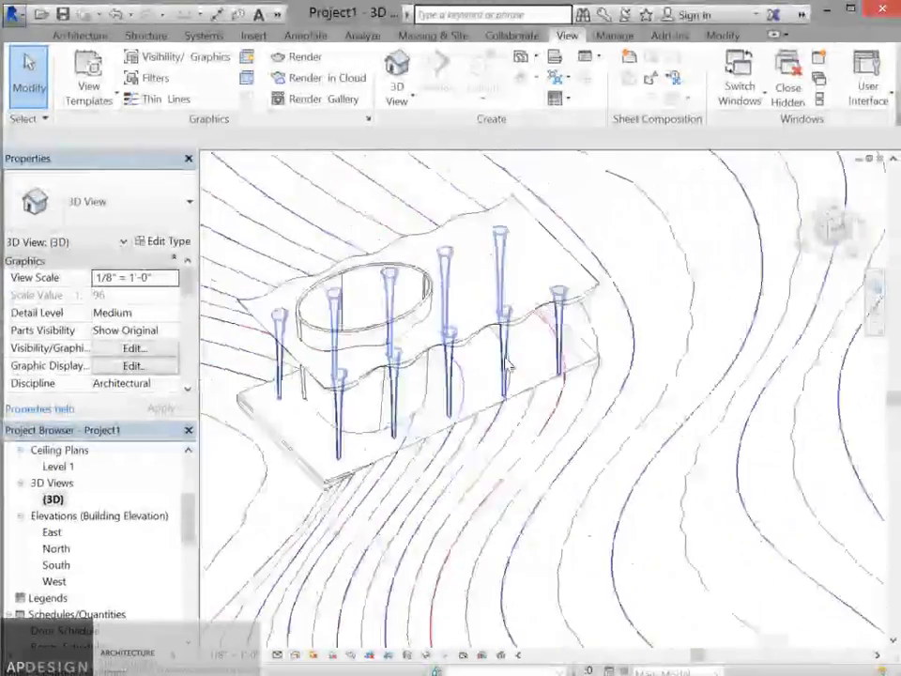
scroll(511, 413, "down", 1)
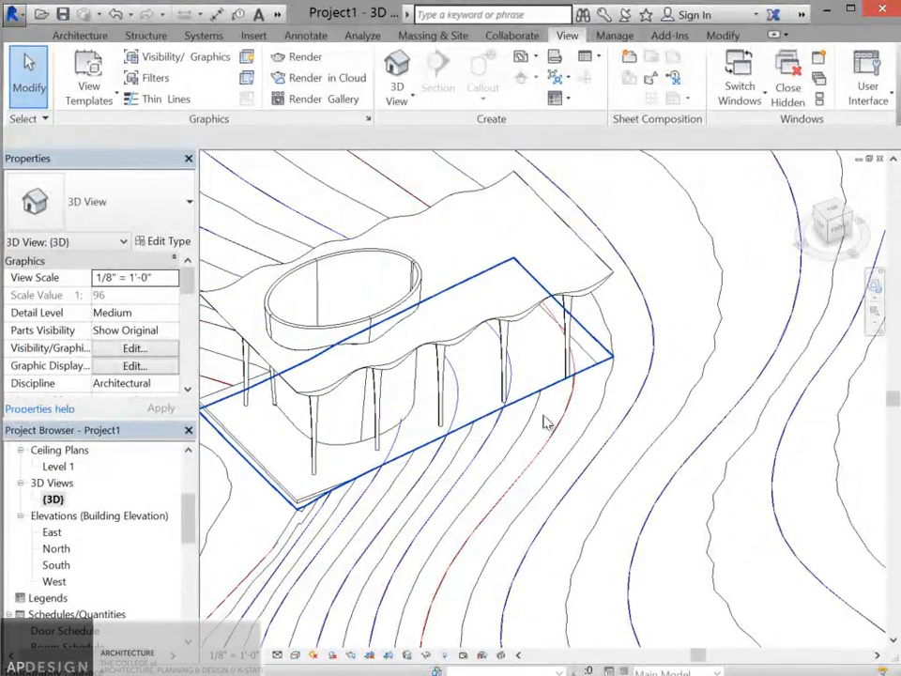
left_click(628, 399)
key("Escape")
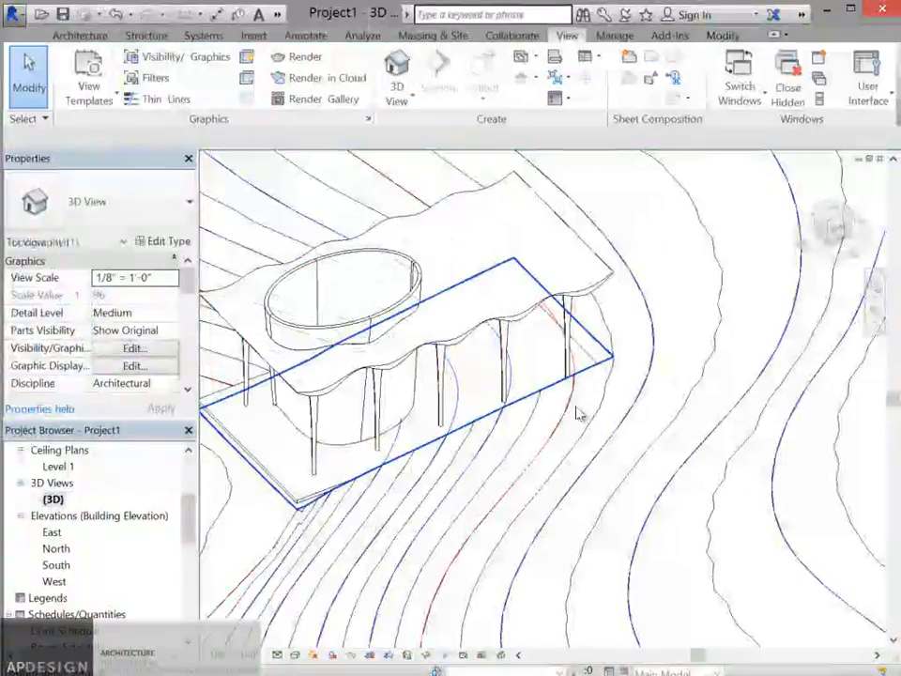
scroll(555, 366, "down", 4)
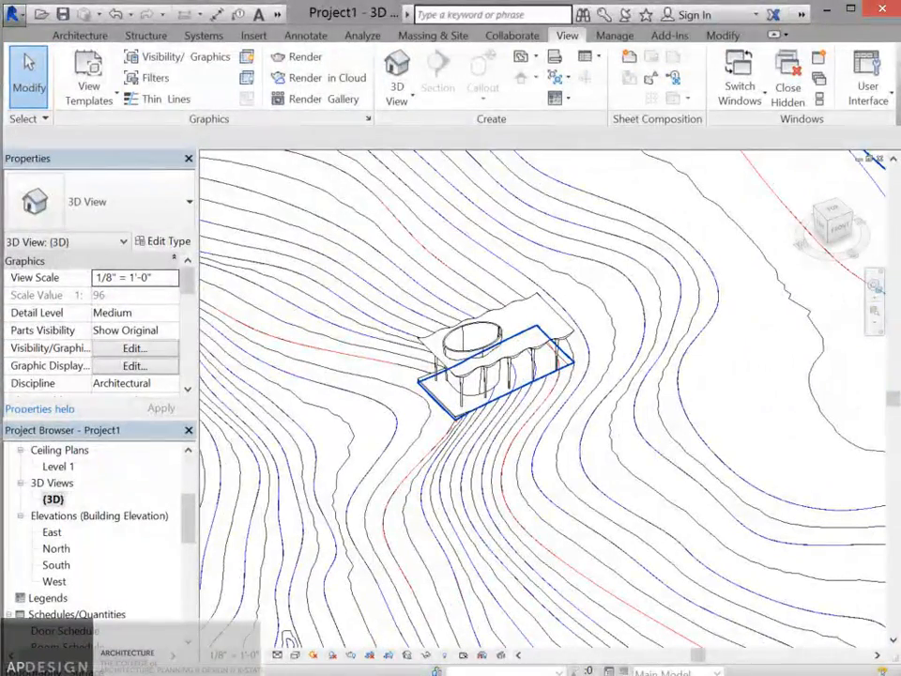